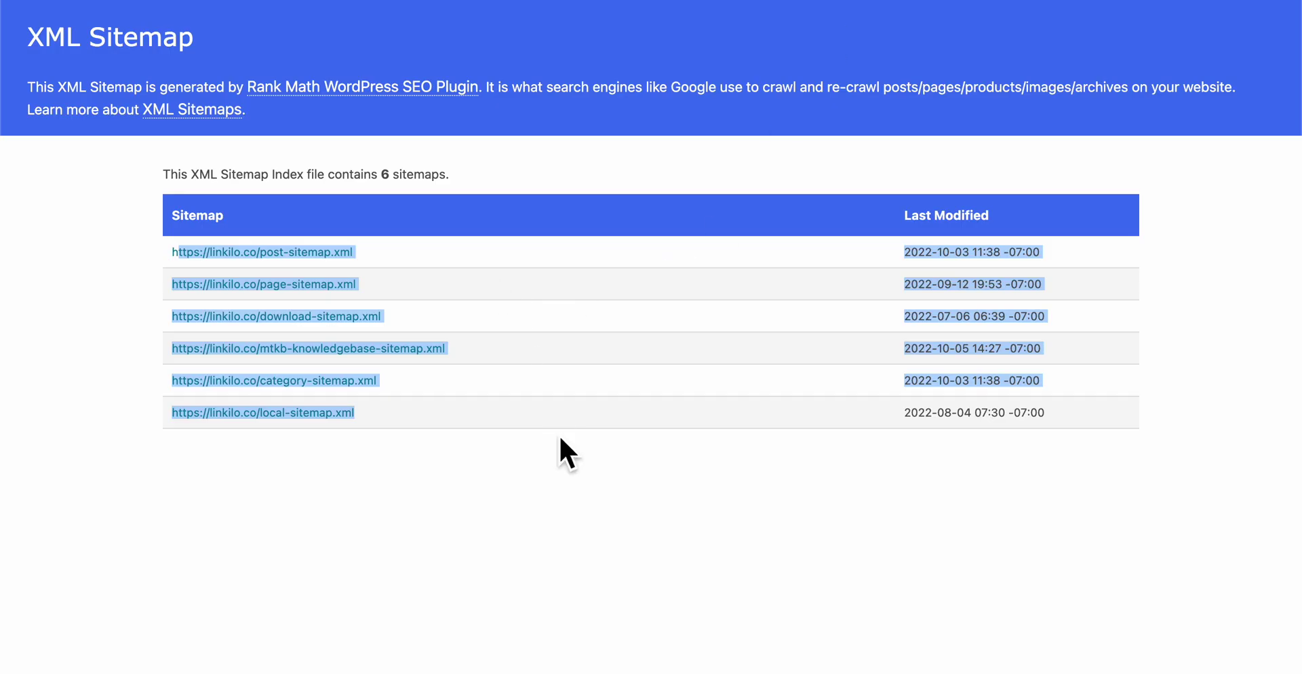
# - Open post-sitemap.xml from the sitemap index in a new tab
pyautogui.click(560, 438)
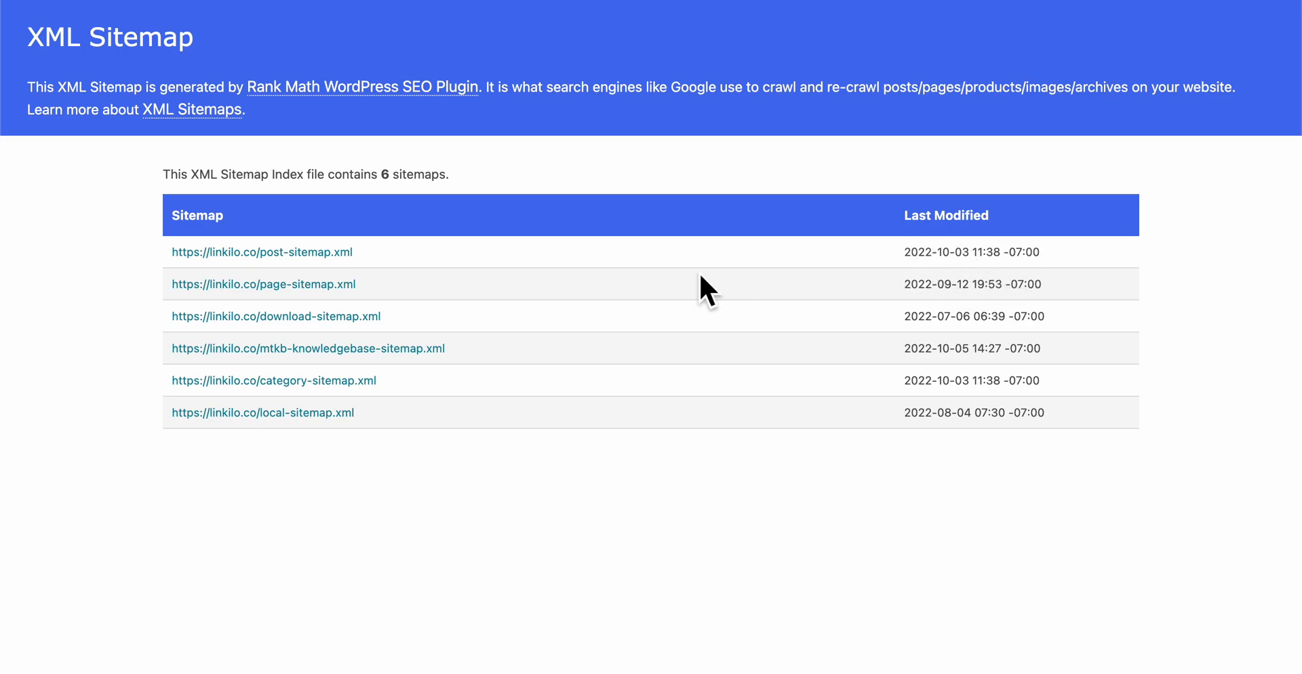
pyautogui.rightClick(322, 251)
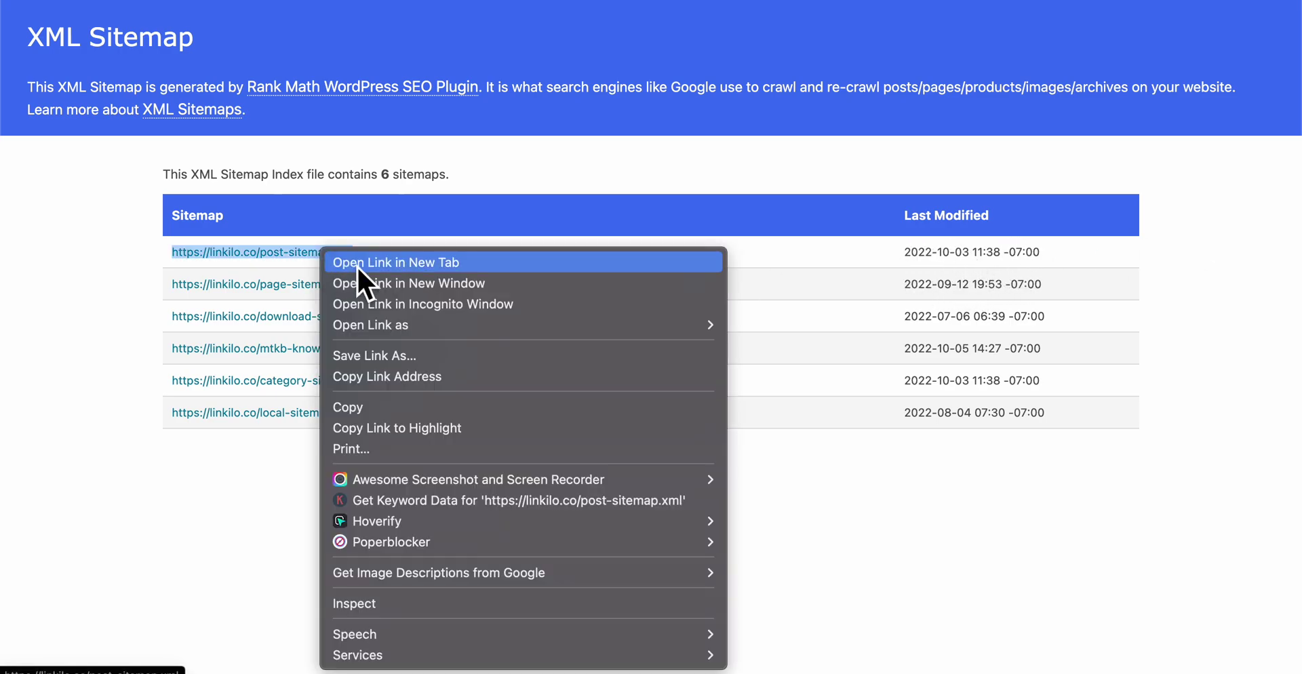
pyautogui.click(357, 263)
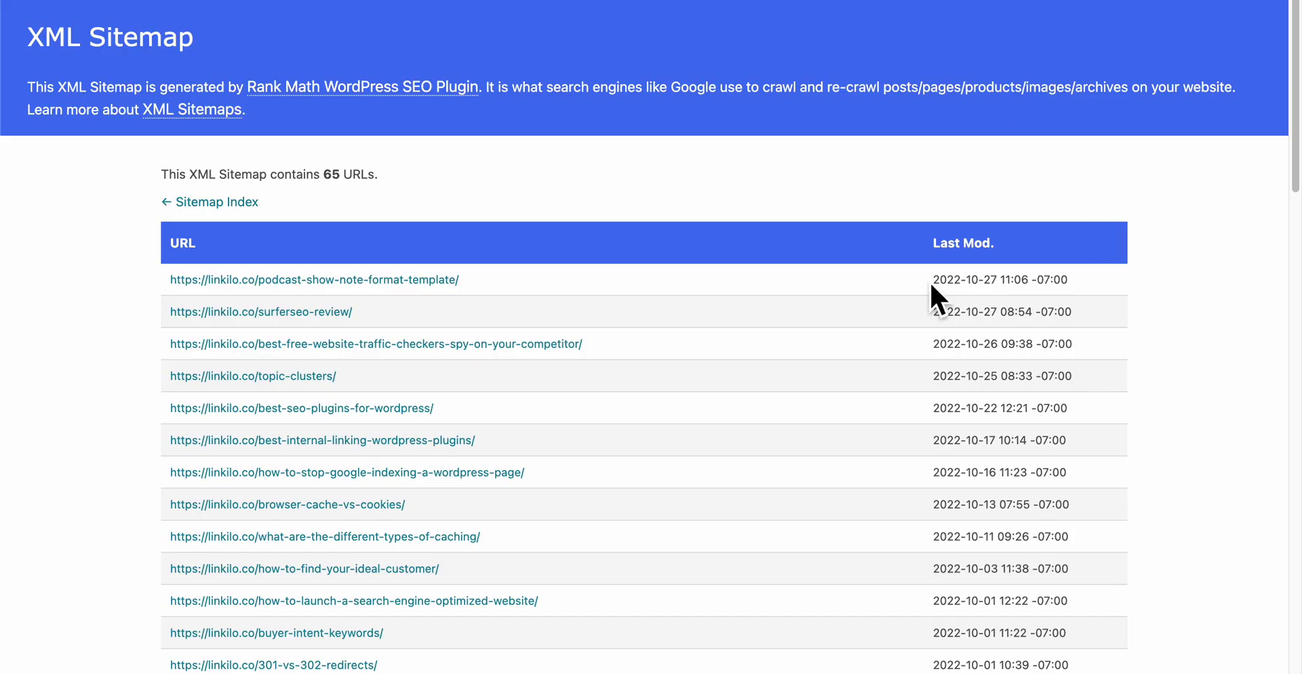
# - Compare the newest post's modified date in the post sitemap with the modified date of post-sitemap.xml in the sitemap index
pyautogui.moveTo(934, 279); pyautogui.dragTo(1024, 293)
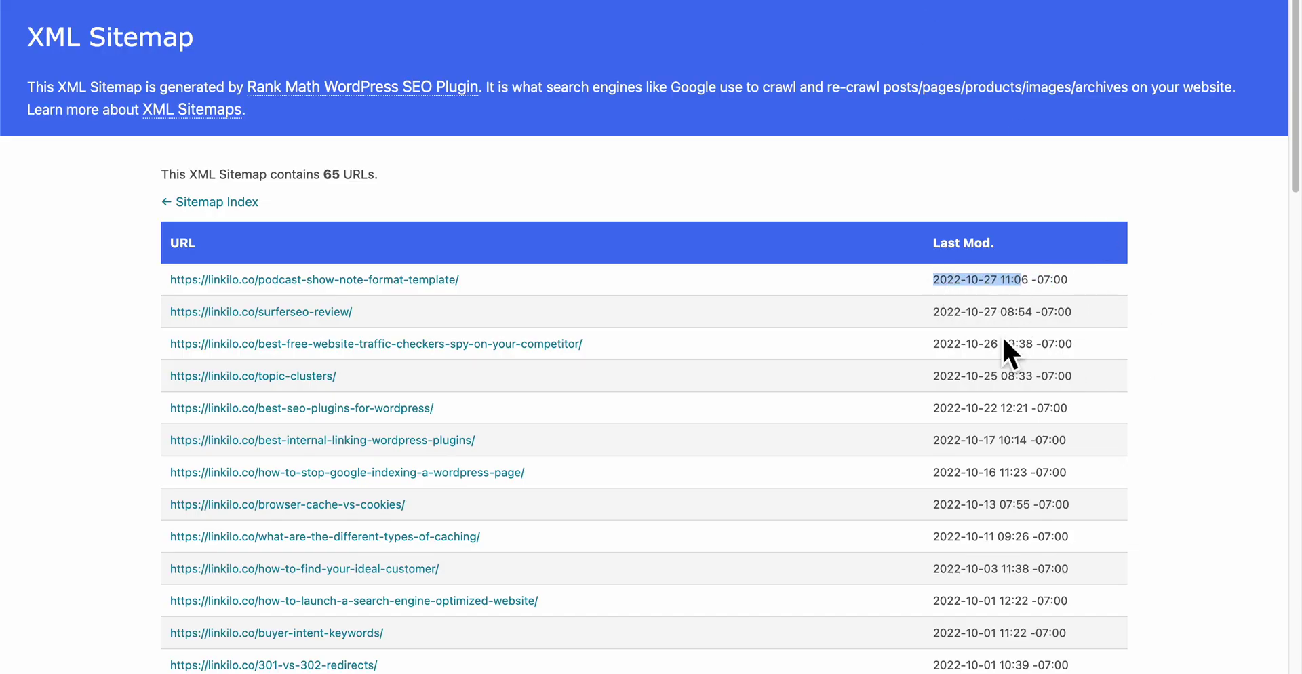
pyautogui.press('super+Left')
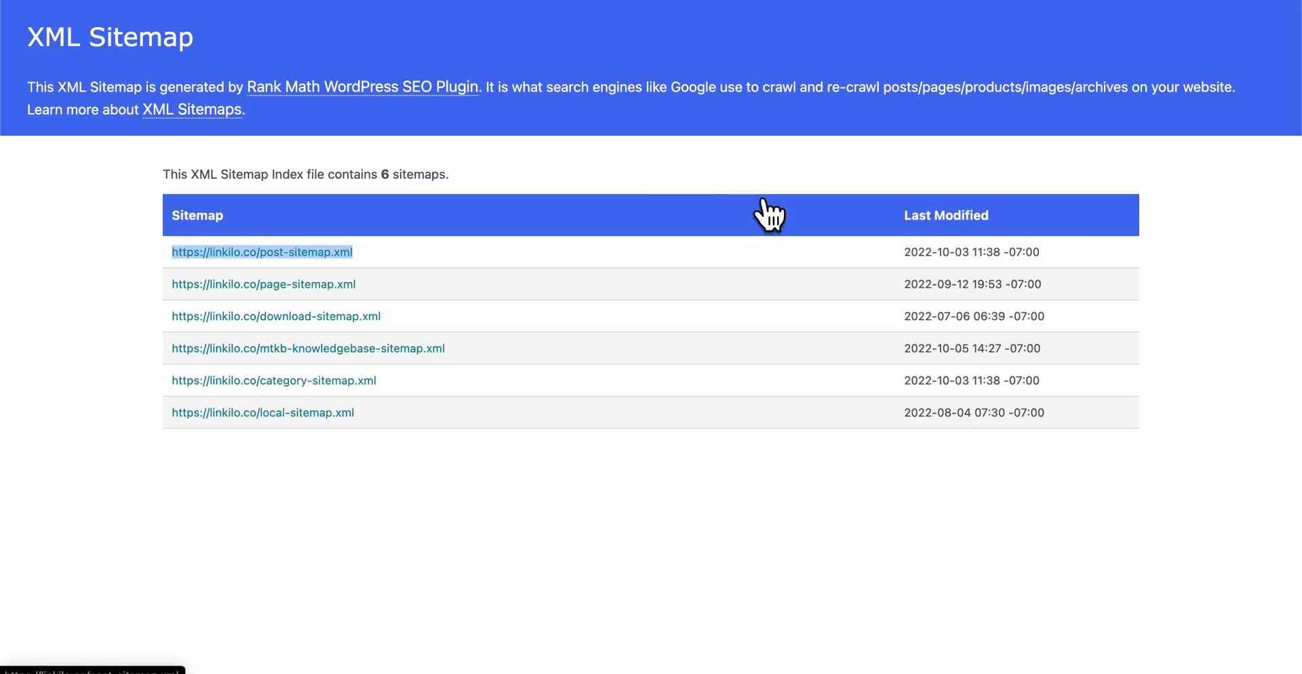
pyautogui.press('super+Right')
pyautogui.press('super+Left')
pyautogui.tripleClick(907, 256)
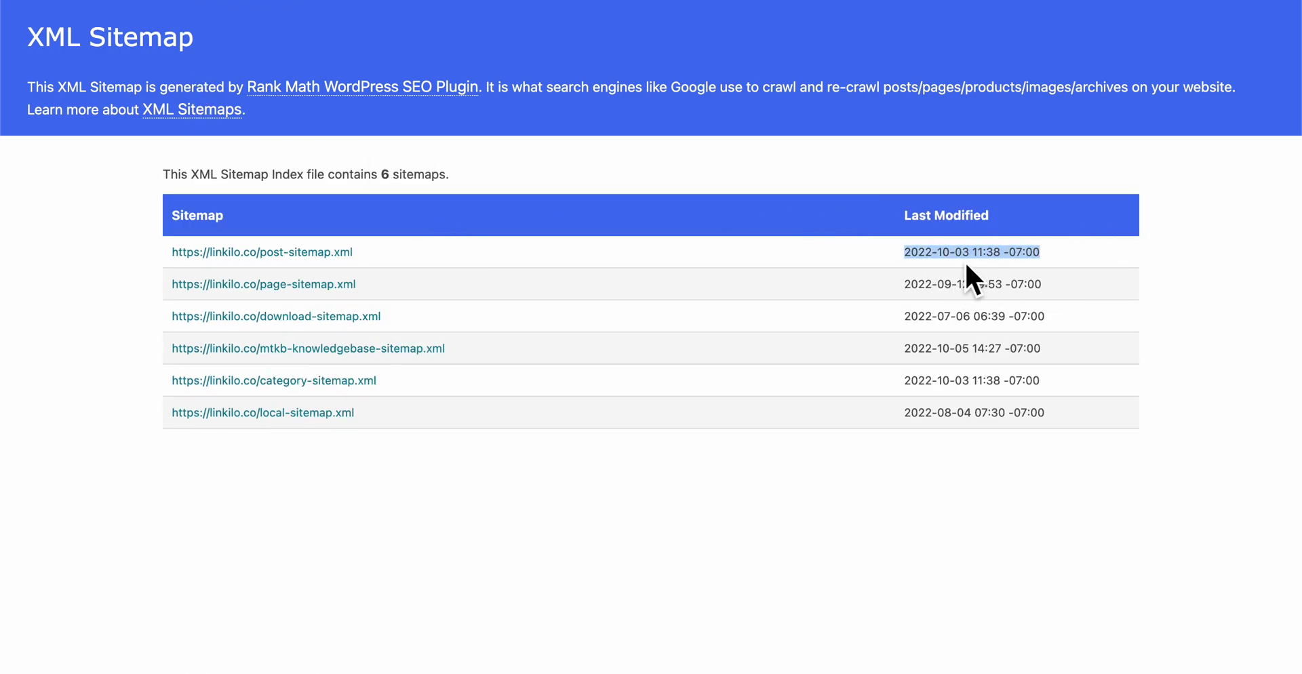
pyautogui.moveTo(906, 252); pyautogui.dragTo(1044, 258)
pyautogui.click(1060, 274)
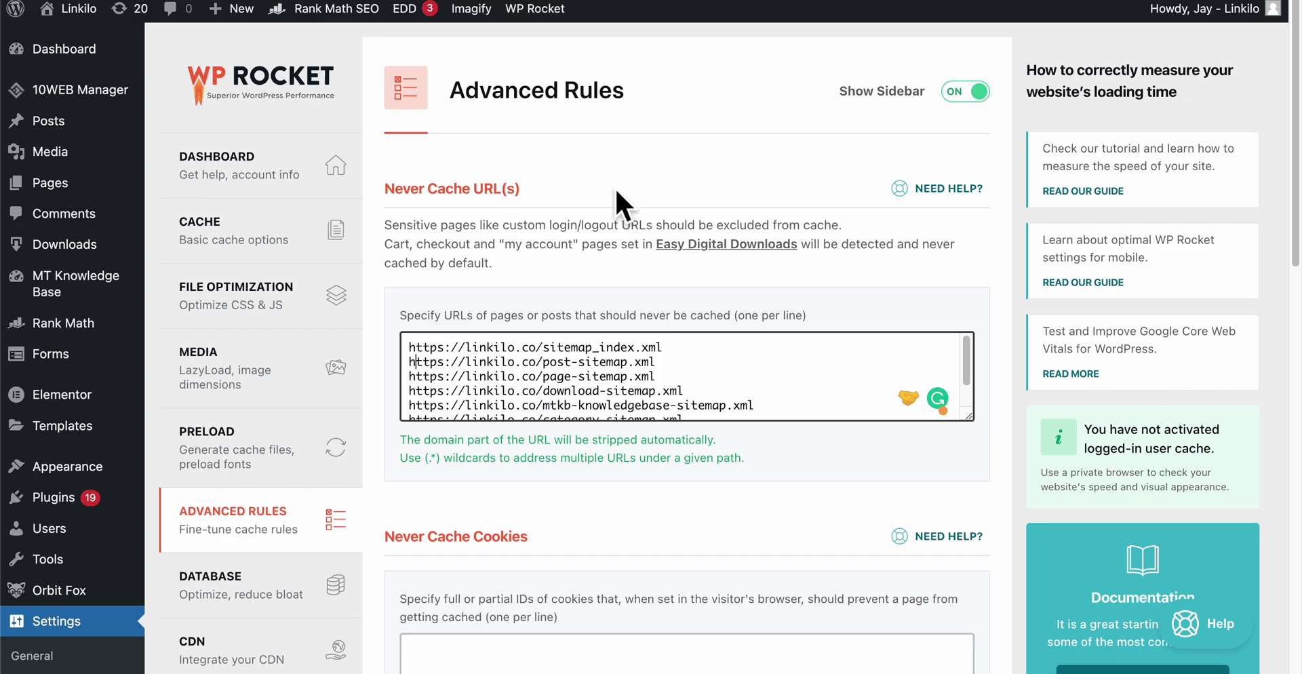
# - Review the sitemap addresses excluded from caching under Never Cache URL(s) in the WP Rocket advanced rules
pyautogui.scroll(-1, 610, 285)
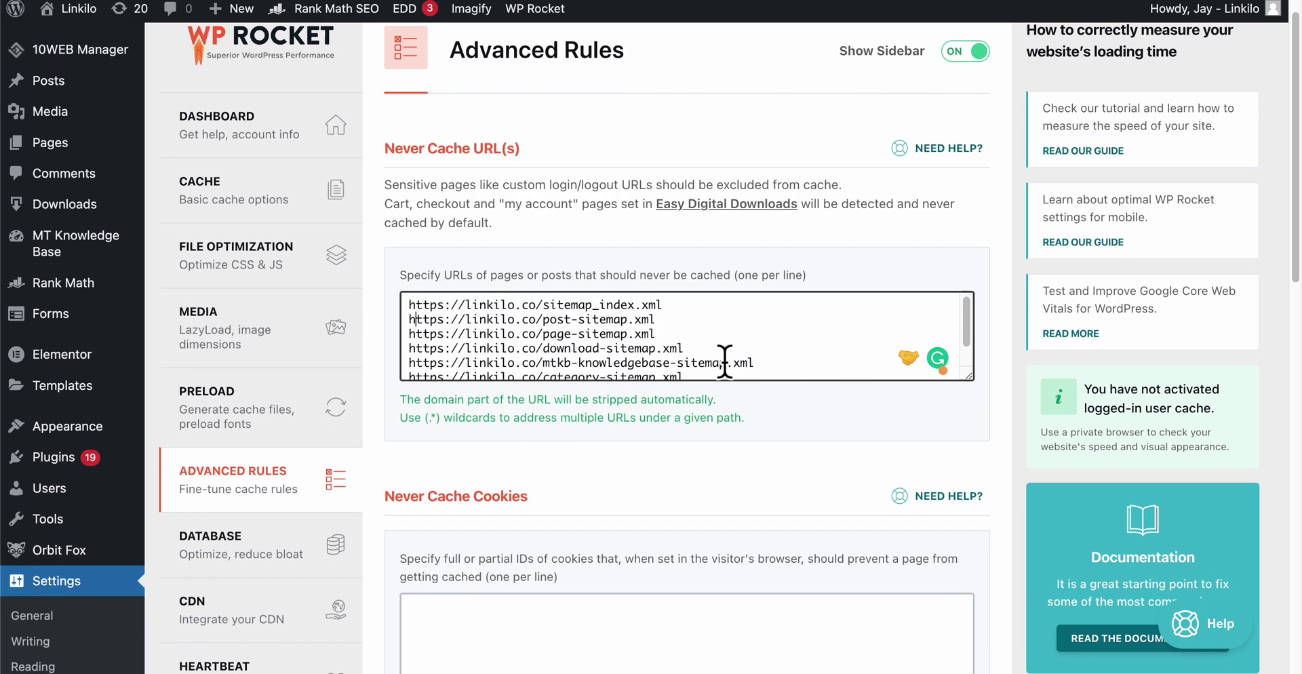
pyautogui.scroll(-2, 724, 361)
pyautogui.scroll(-3, 630, 344)
pyautogui.scroll(2, 668, 209)
pyautogui.scroll(-8, 610, 180)
pyautogui.scroll(10, 634, 271)
pyautogui.scroll(1, 631, 278)
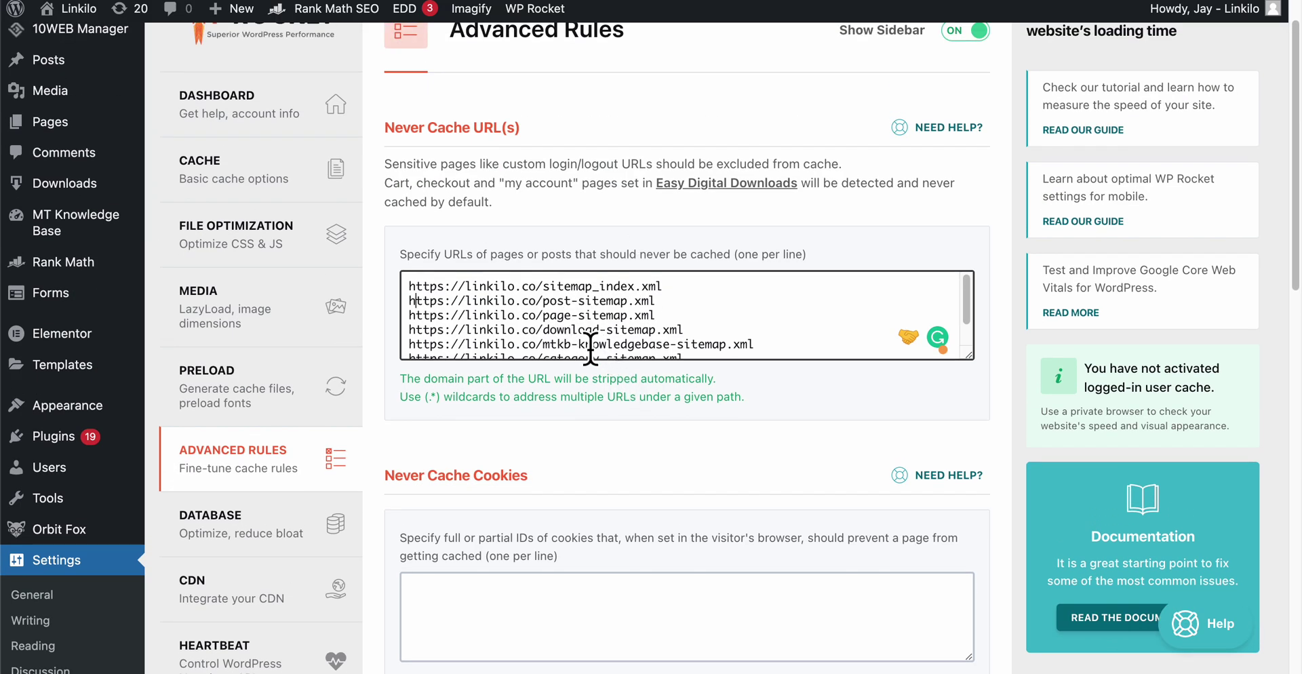
pyautogui.scroll(-15, 590, 348)
pyautogui.click(476, 568)
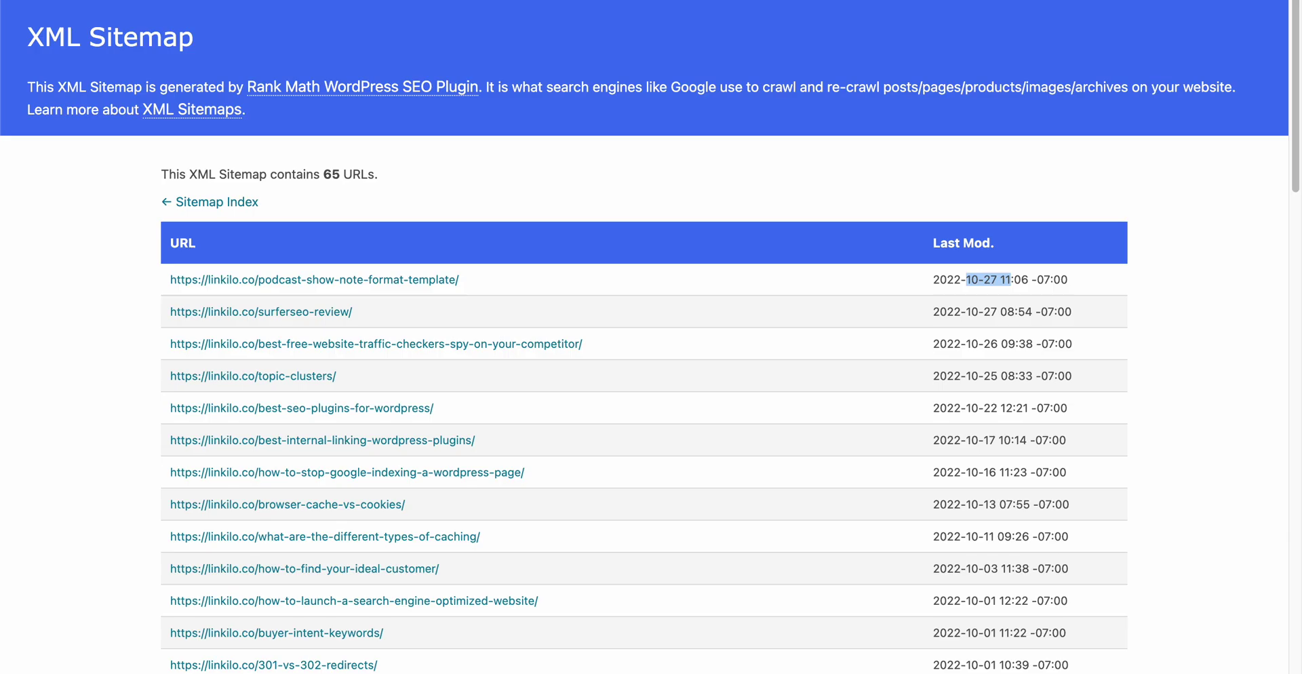
# - Set Links Per Sitemap to 2001 in the Rank Math sitemap settings and save the changes
pyautogui.press('super+bracketleft')
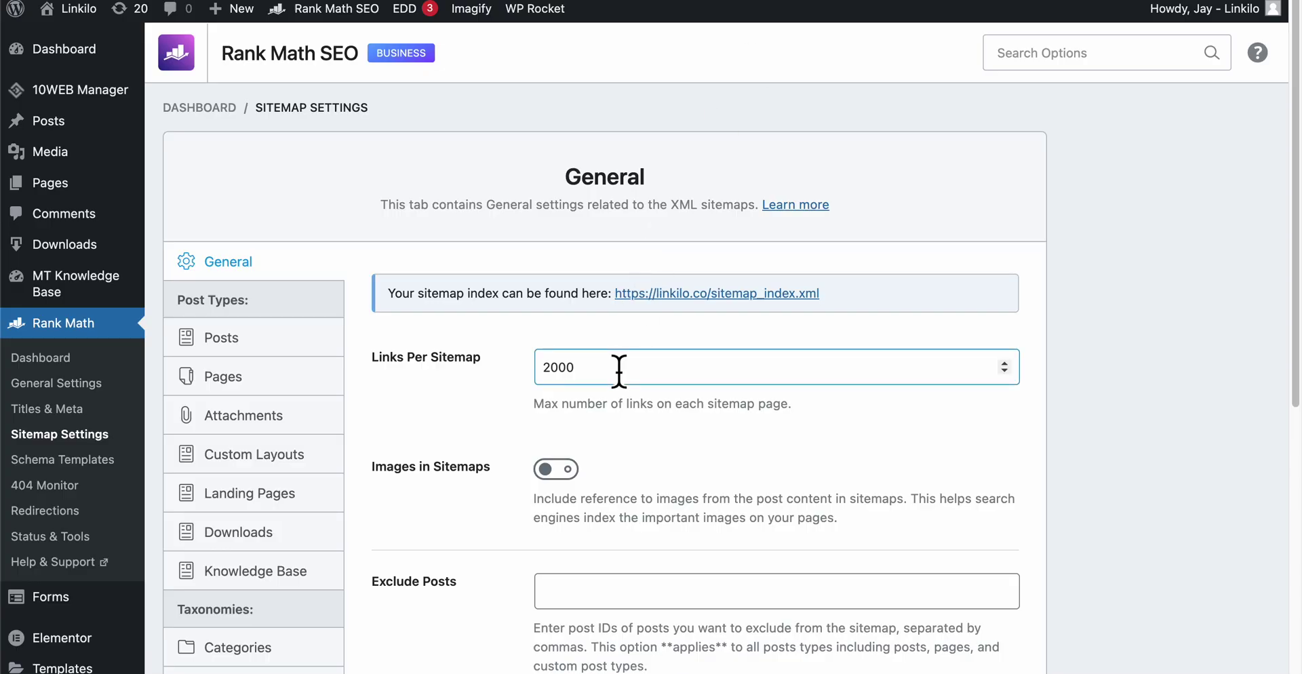
pyautogui.click(618, 377)
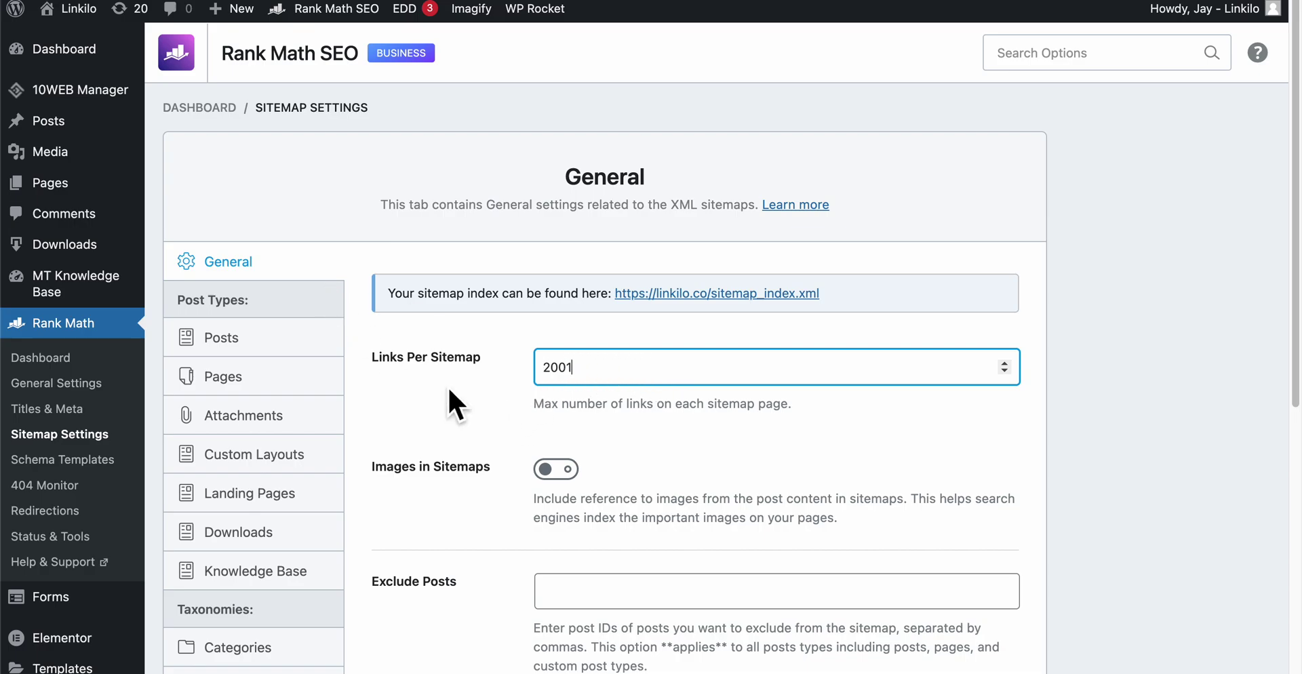
pyautogui.scroll(-7, 453, 400)
pyautogui.click(918, 572)
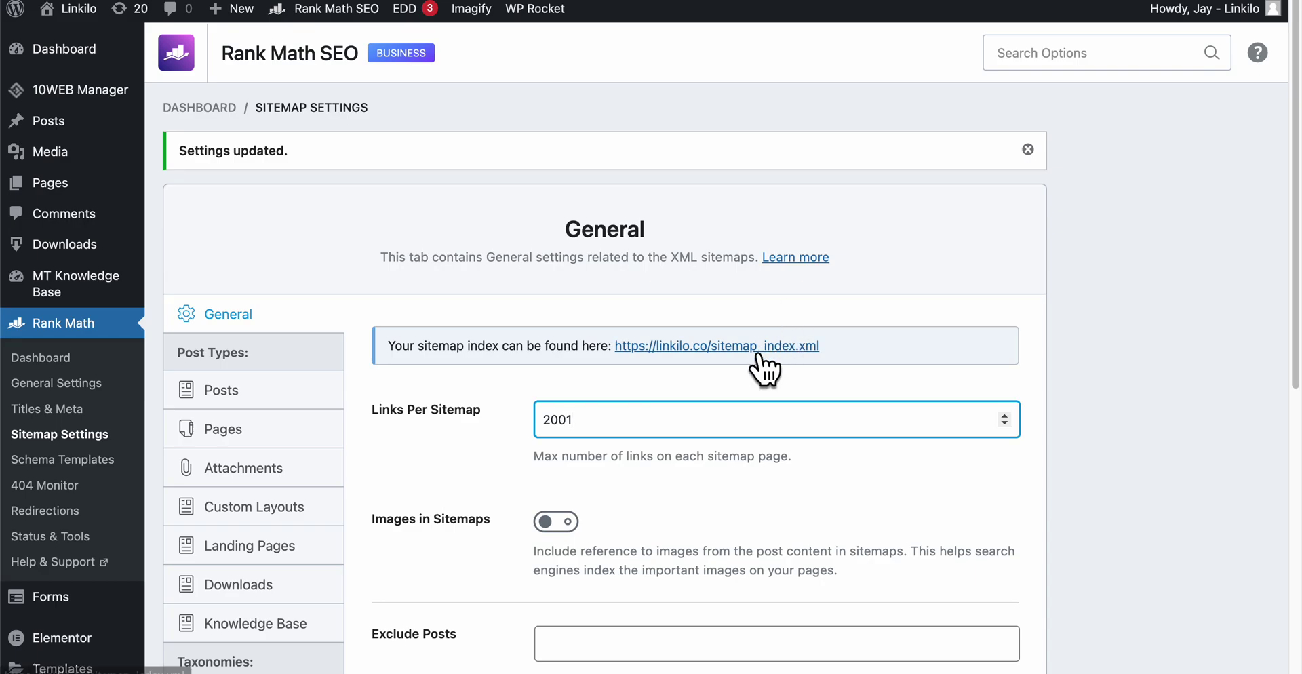
# - Open the sitemap index from the Rank Math settings and check the modified dates in the index and post sitemap
pyautogui.click(717, 345)
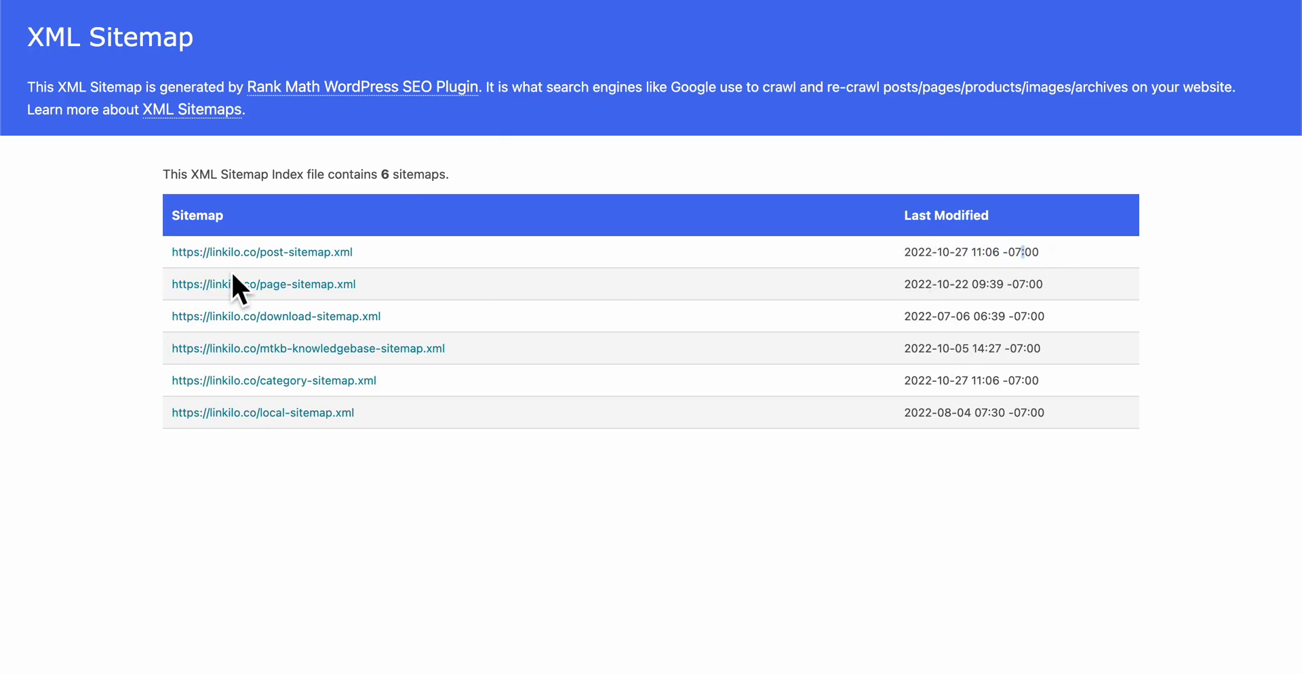
pyautogui.click(235, 252)
pyautogui.click(918, 256)
pyautogui.scroll(-8, 547, 333)
pyautogui.scroll(8, 546, 332)
pyautogui.scroll(-15, 623, 336)
pyautogui.scroll(16, 620, 349)
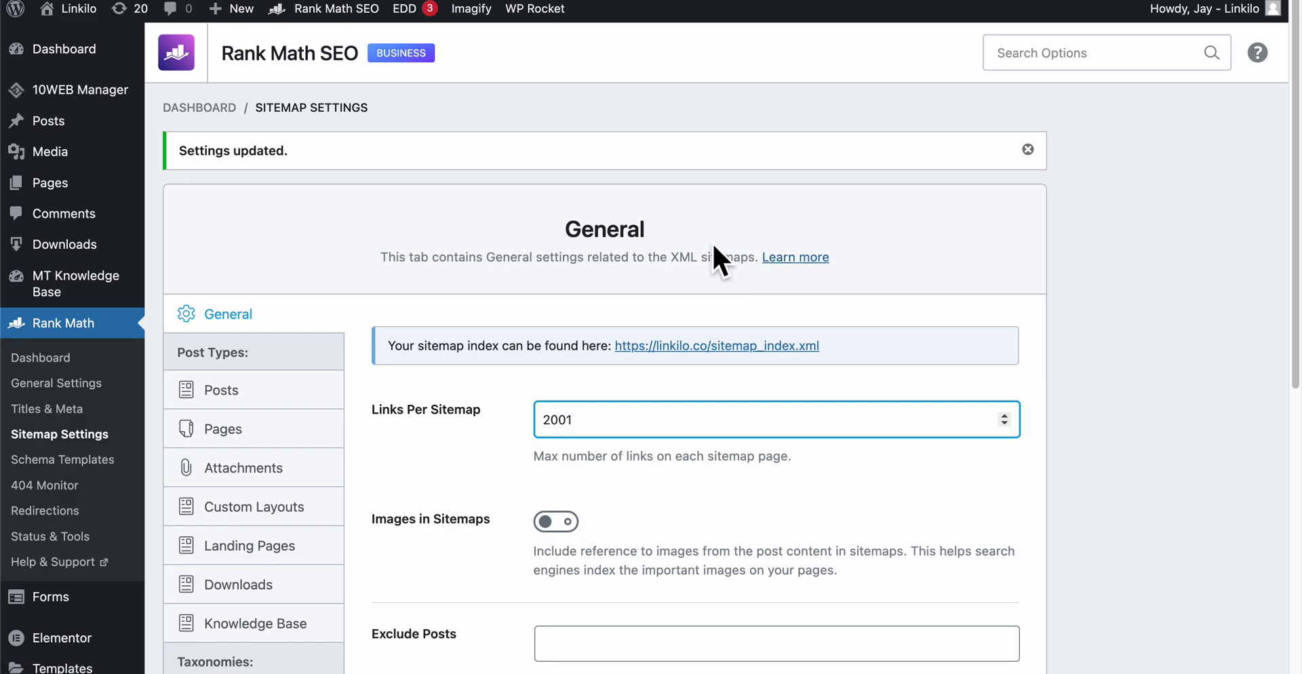
pyautogui.click(689, 187)
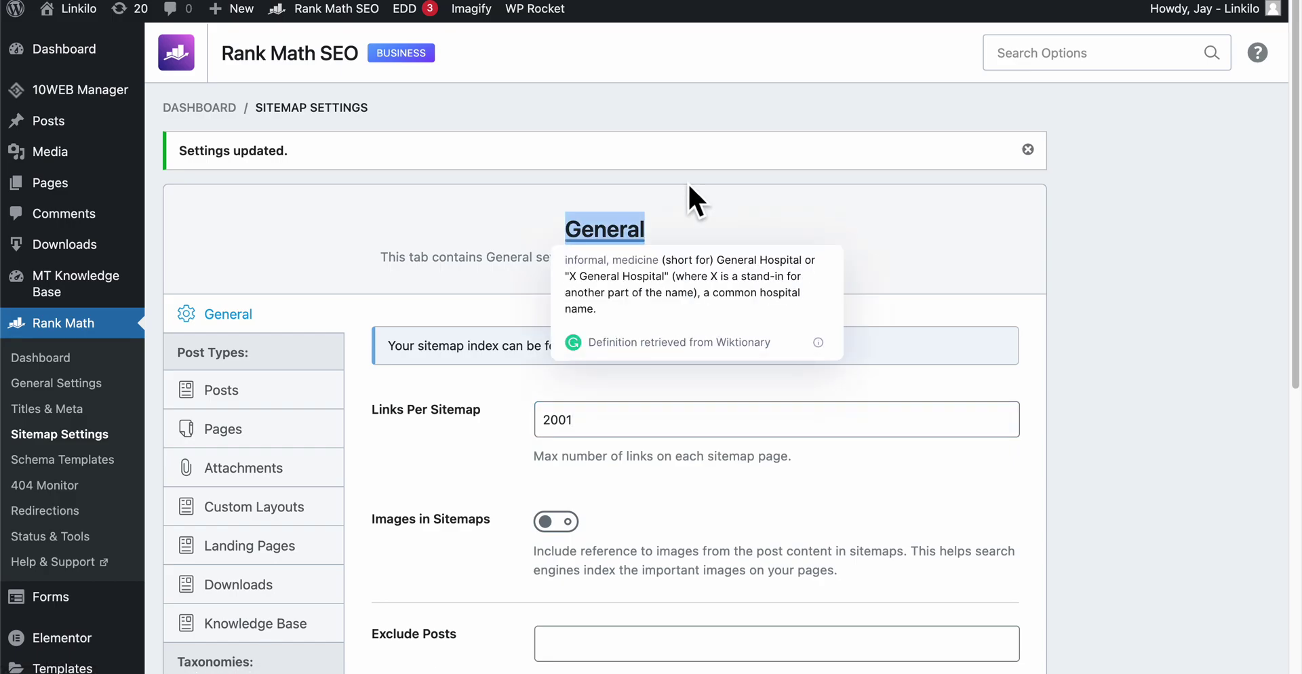
pyautogui.click(720, 112)
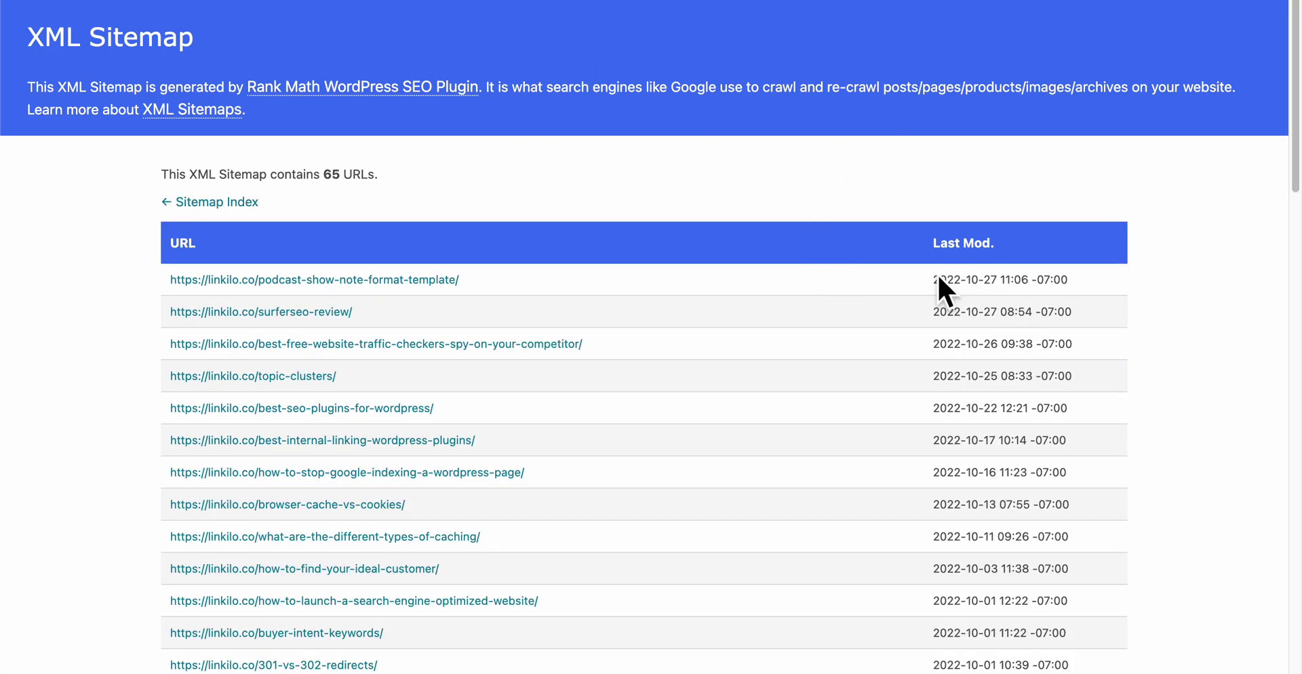
# - Compare the newest post's modified date again with the refreshed post-sitemap.xml date in the sitemap index
pyautogui.moveTo(935, 278); pyautogui.dragTo(1099, 283)
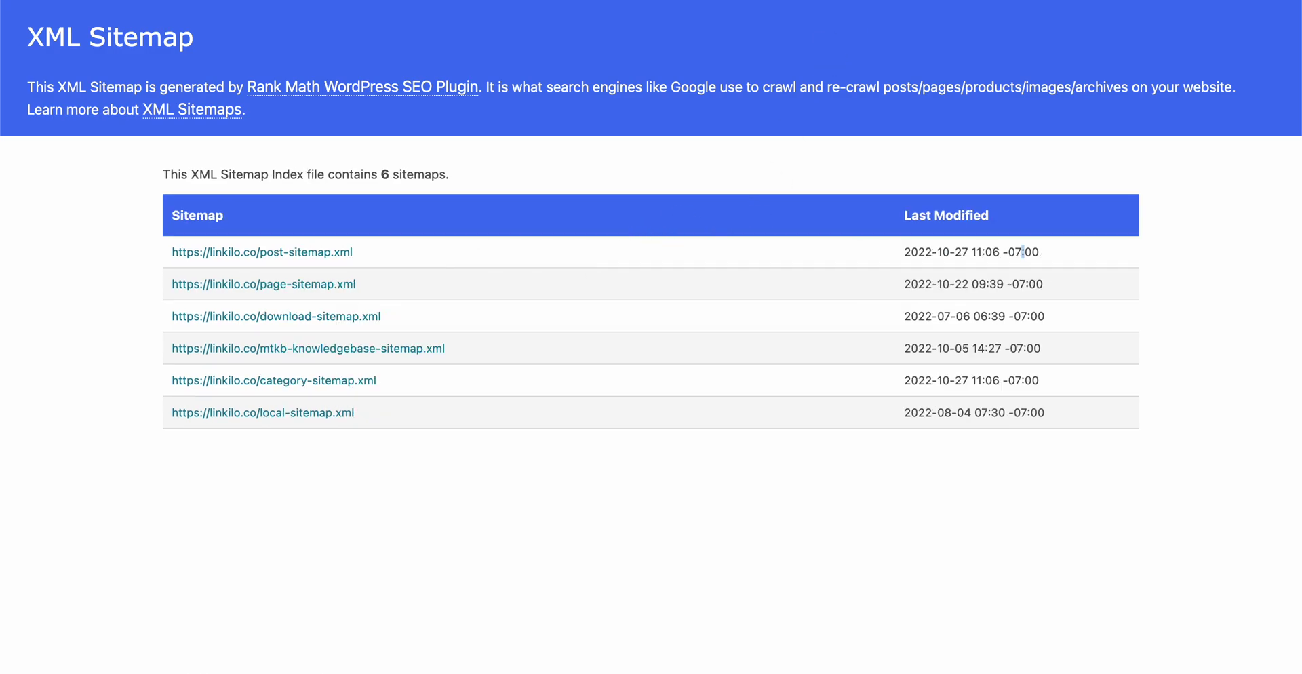
pyautogui.moveTo(907, 253); pyautogui.dragTo(1120, 258)
pyautogui.click(995, 321)
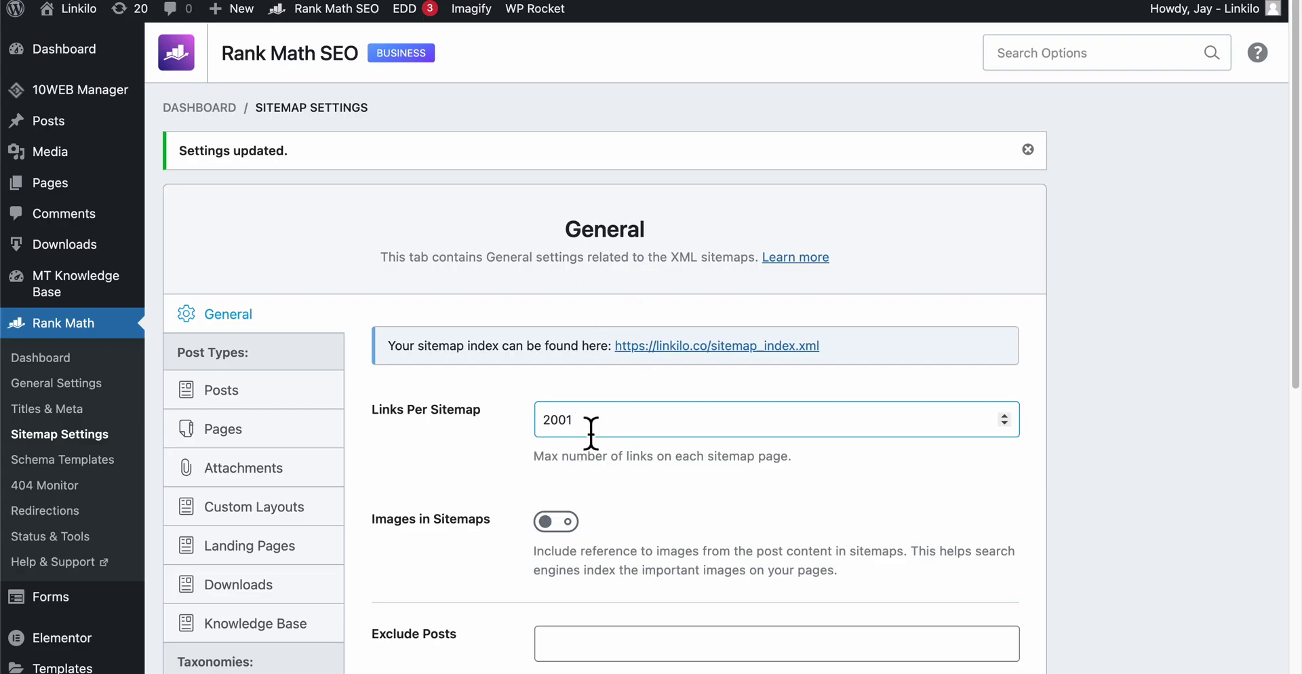
pyautogui.click(598, 428)
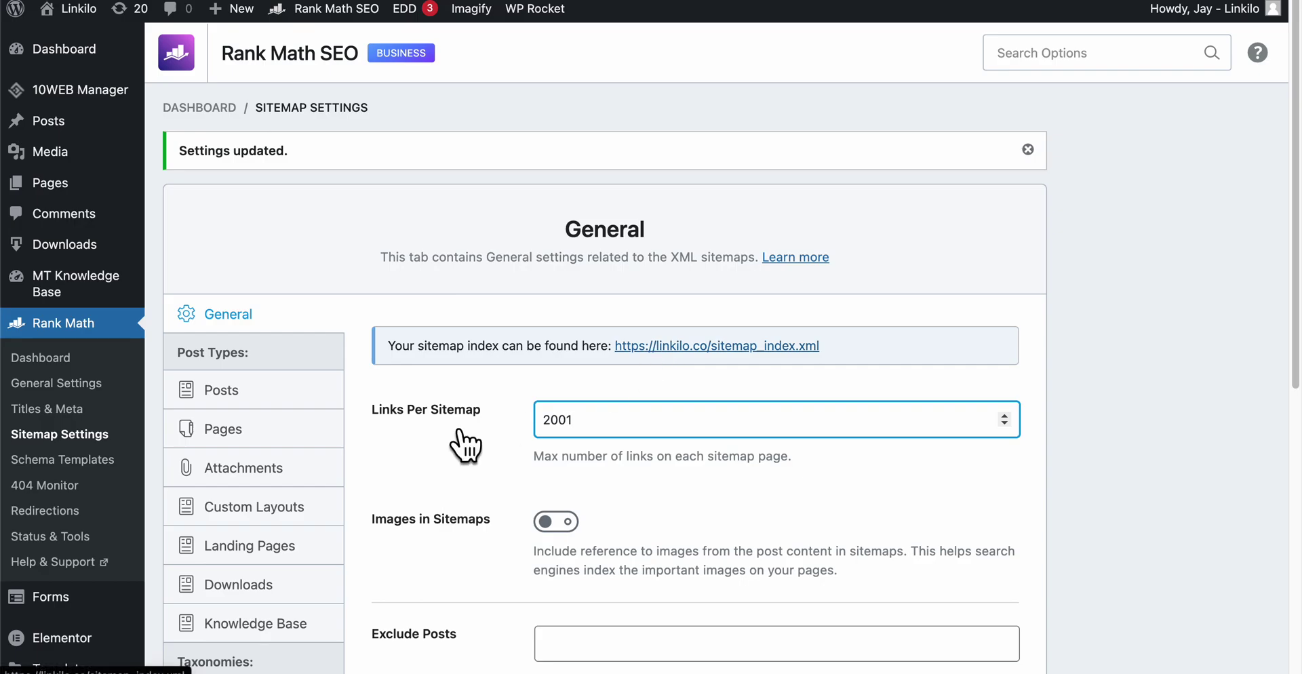
pyautogui.moveTo(579, 425); pyautogui.dragTo(522, 434)
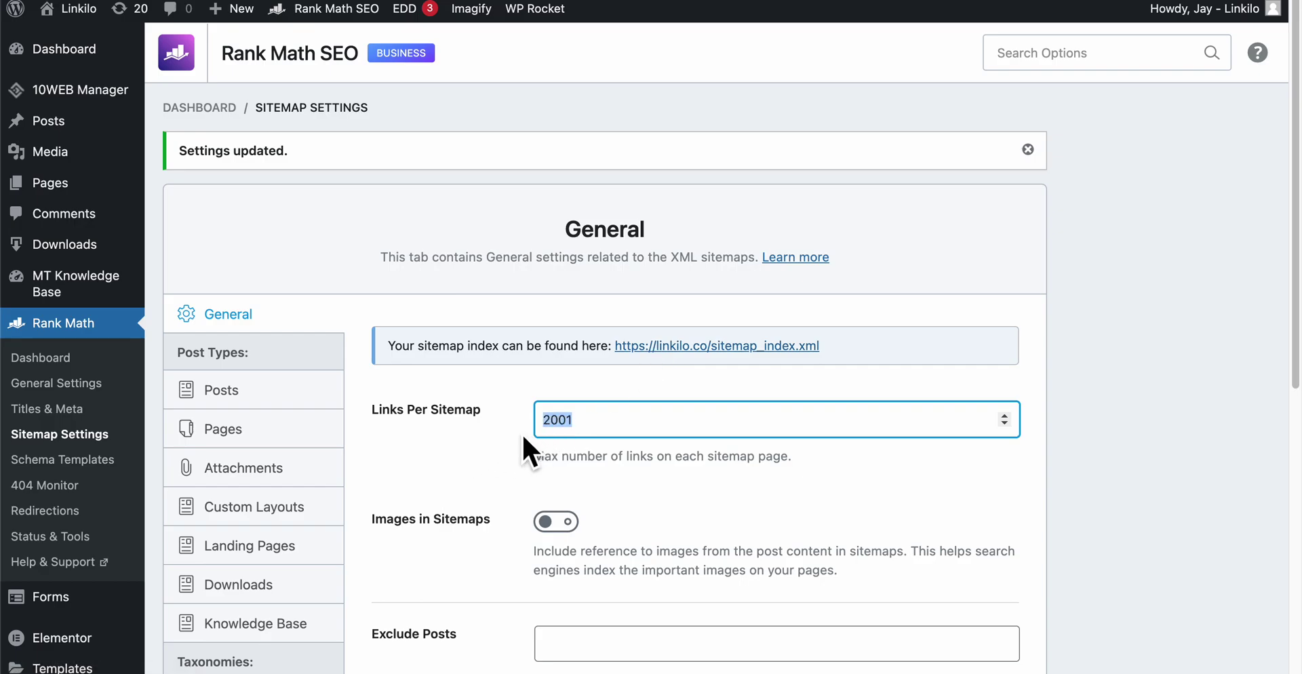
pyautogui.click(754, 111)
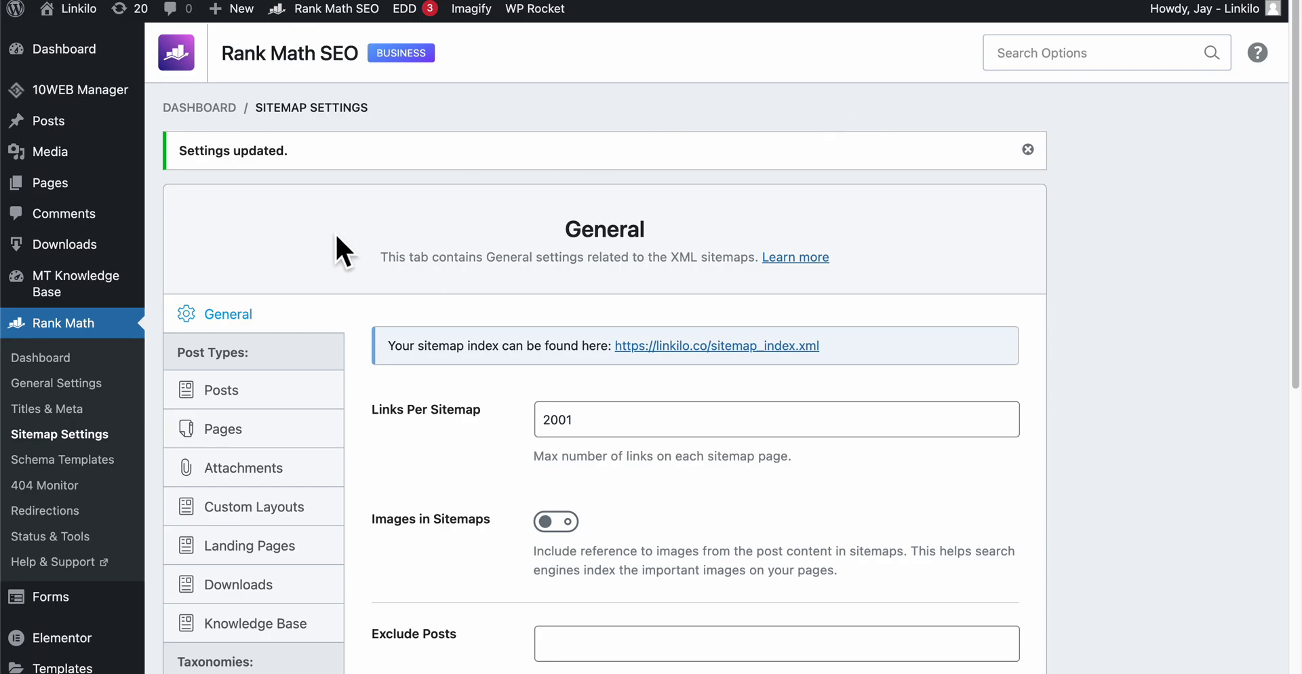
# - Look through the Rank Math modules as far as Instant Indexing
pyautogui.scroll(-1, 339, 234)
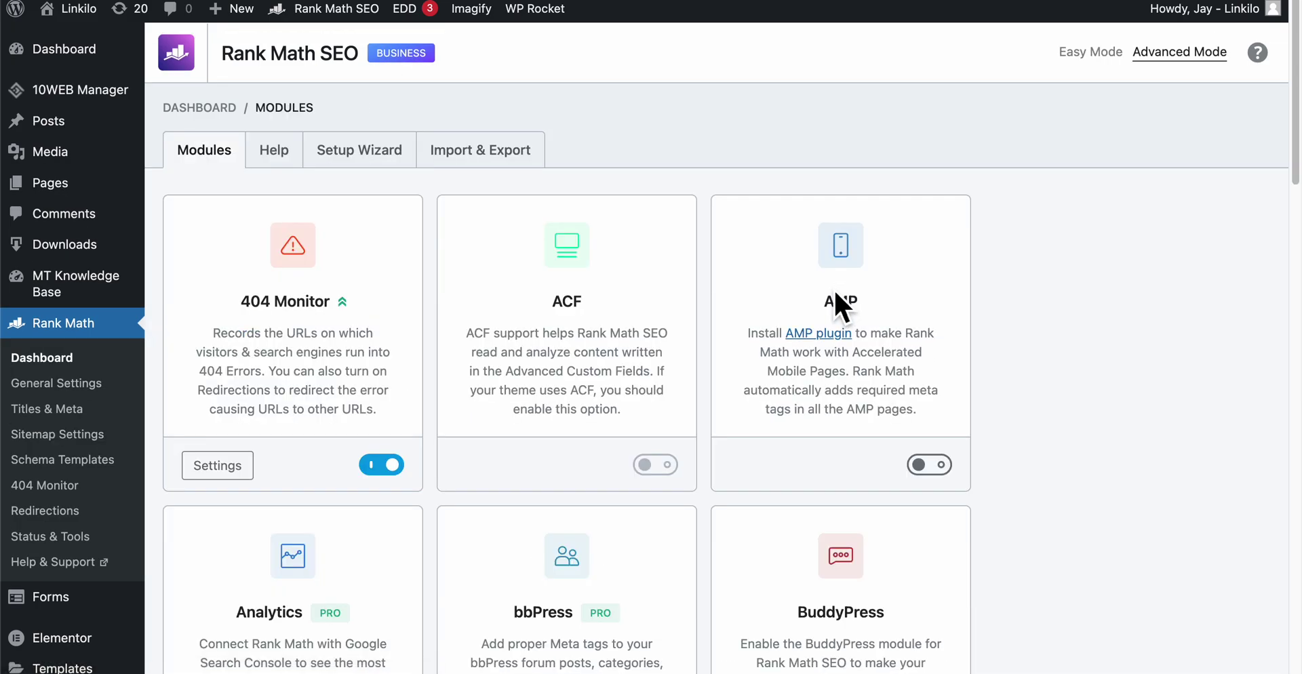
pyautogui.scroll(-4, 806, 300)
pyautogui.scroll(-6, 809, 308)
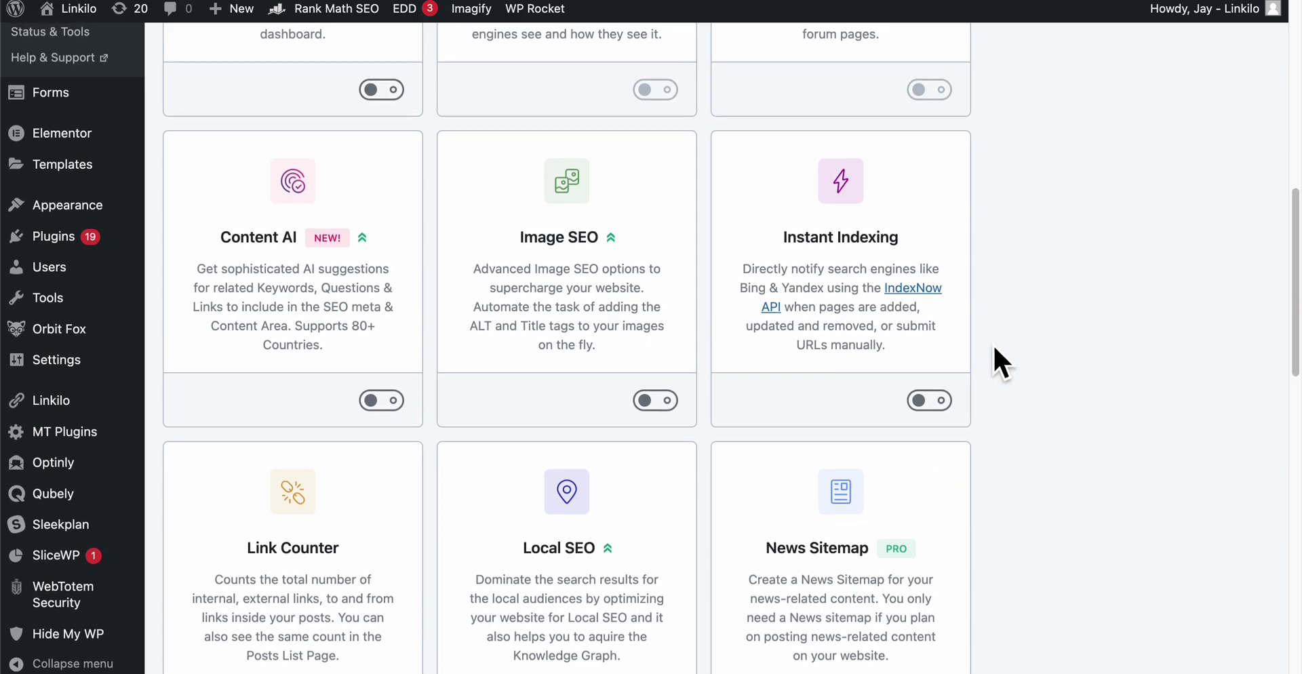
pyautogui.scroll(1, 993, 353)
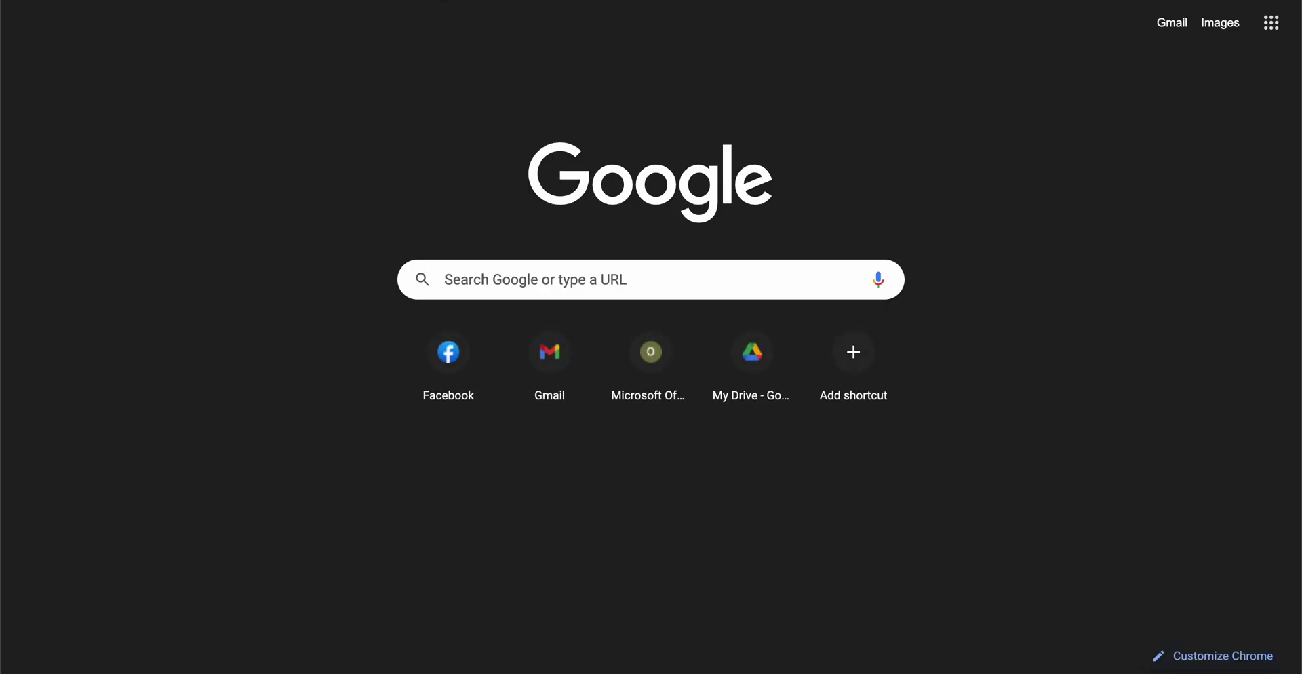
# - Search Google for "google ping url" in a new tab
pyautogui.write('google pixel')
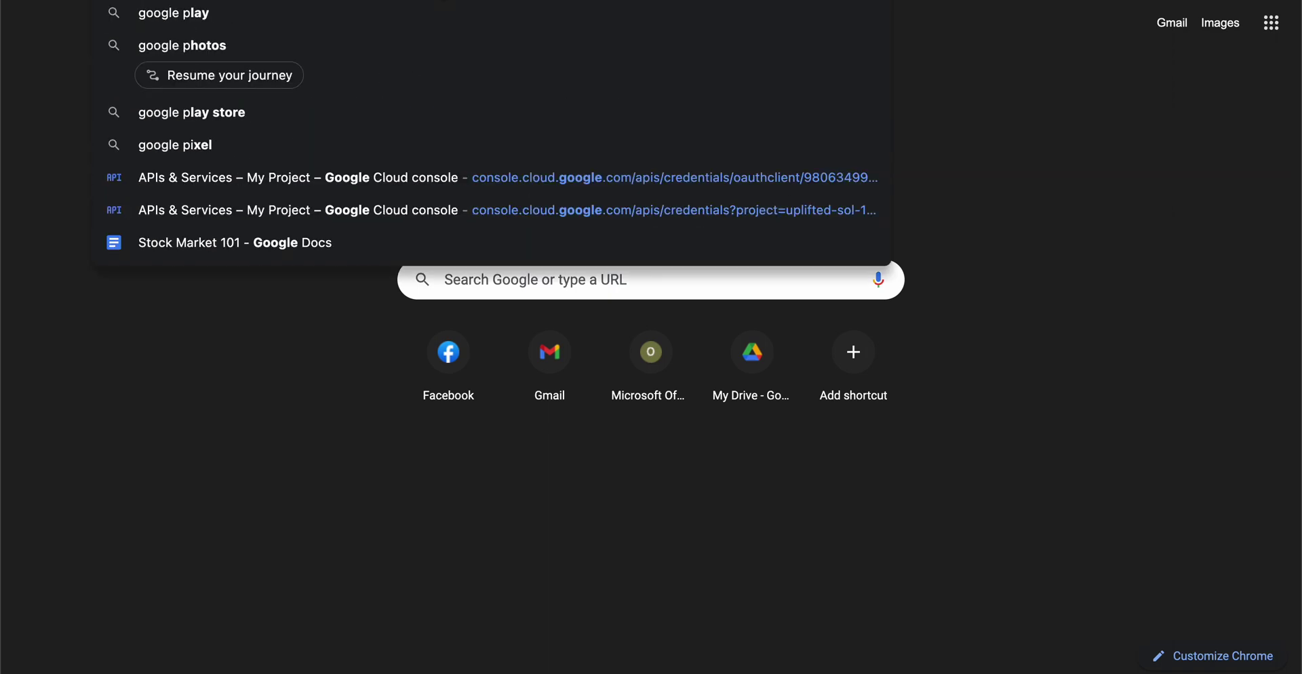
pyautogui.write('ng url')
pyautogui.press('Return')
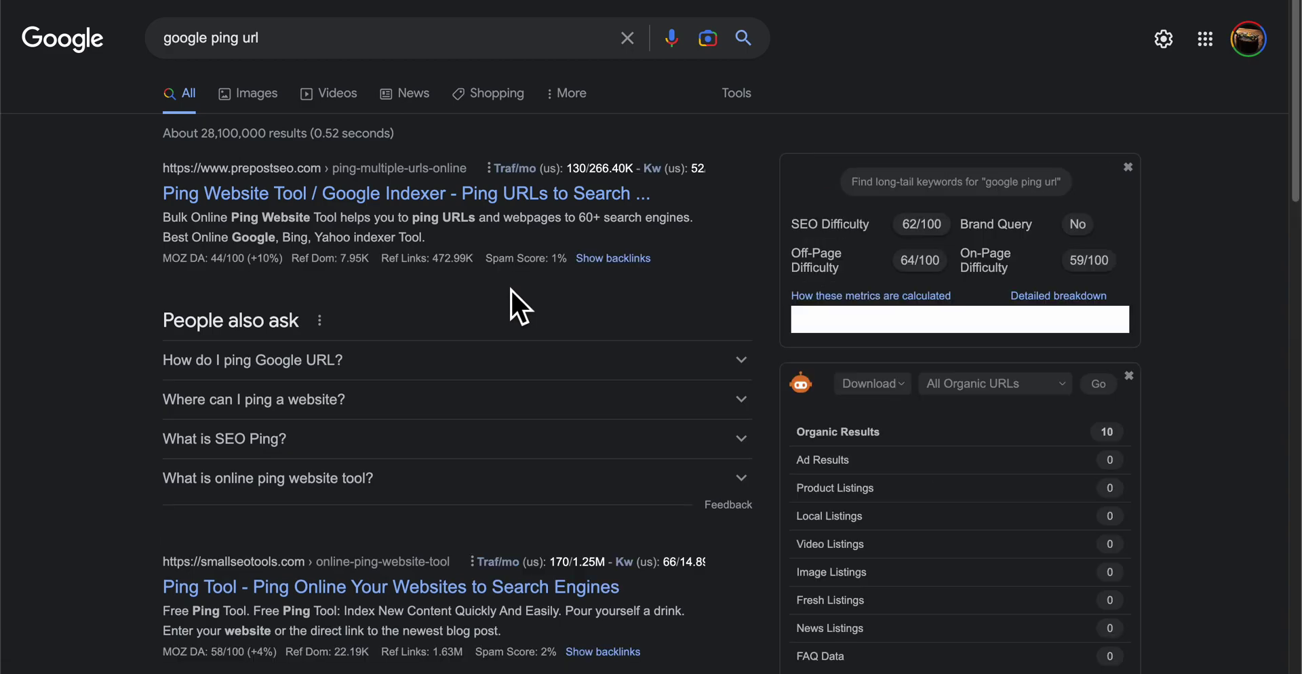
pyautogui.click(492, 352)
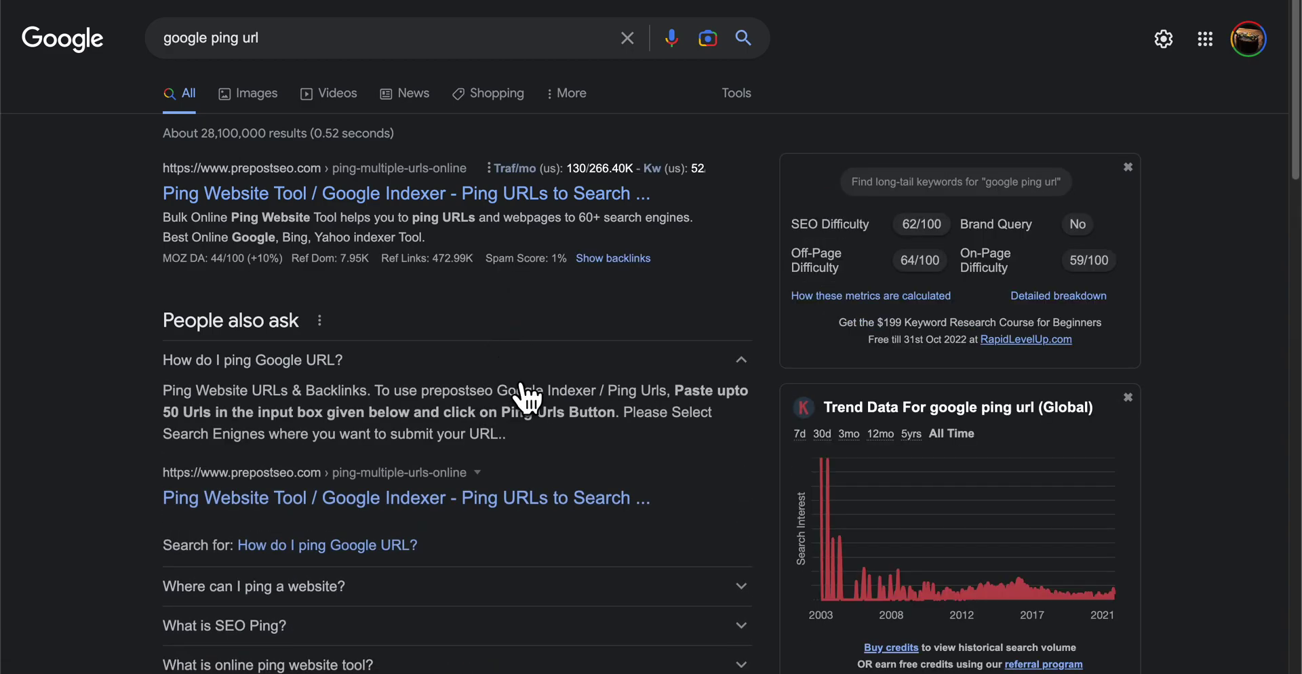
pyautogui.scroll(-1, 421, 519)
pyautogui.scroll(-9, 409, 523)
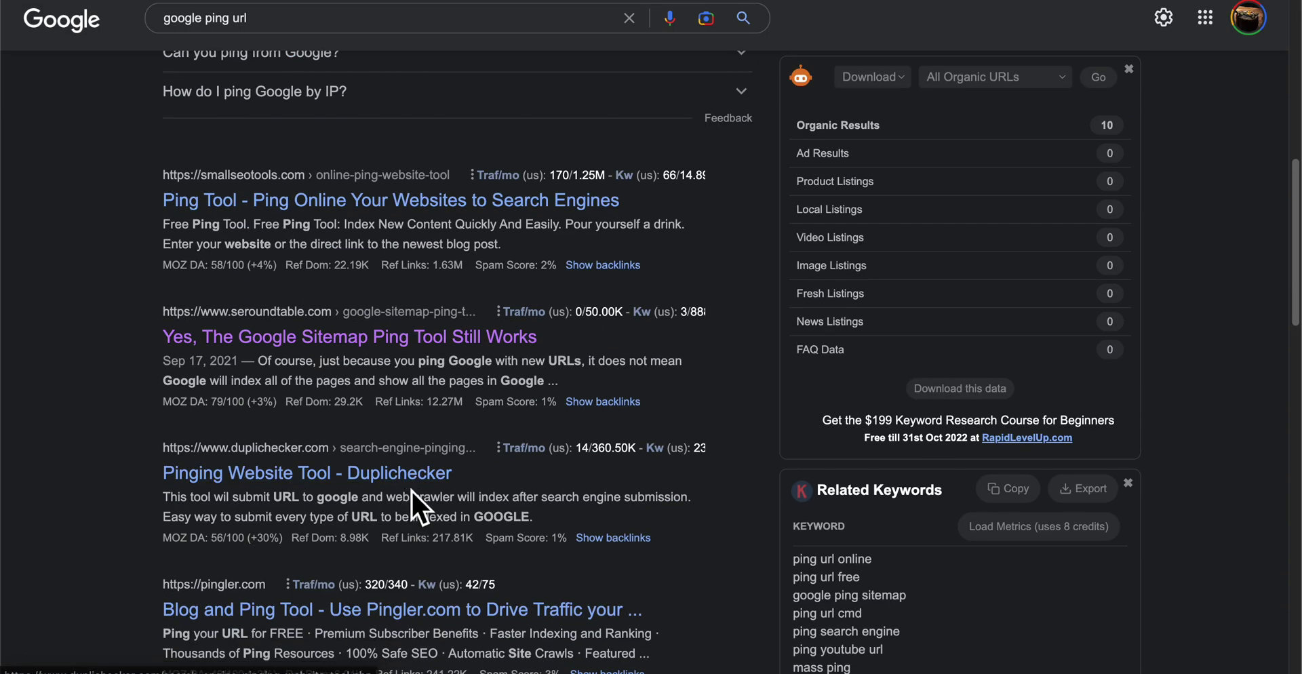
pyautogui.click(396, 360)
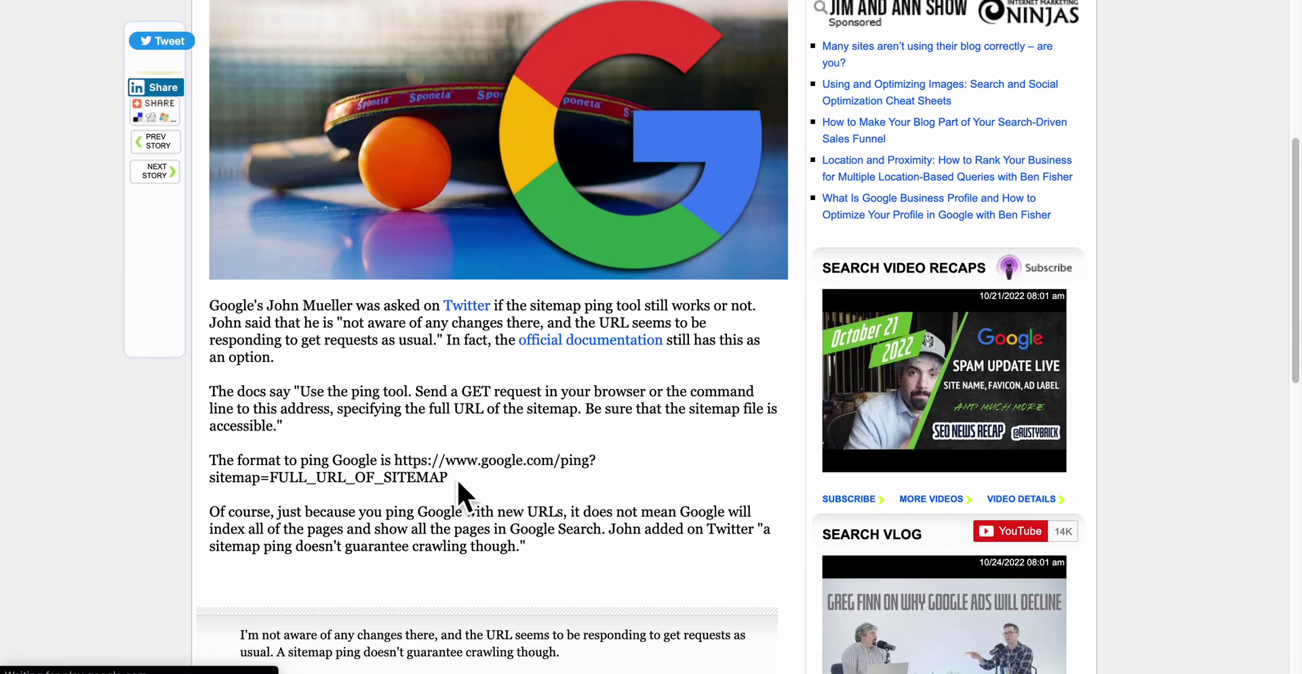
pyautogui.moveTo(396, 462); pyautogui.dragTo(272, 483)
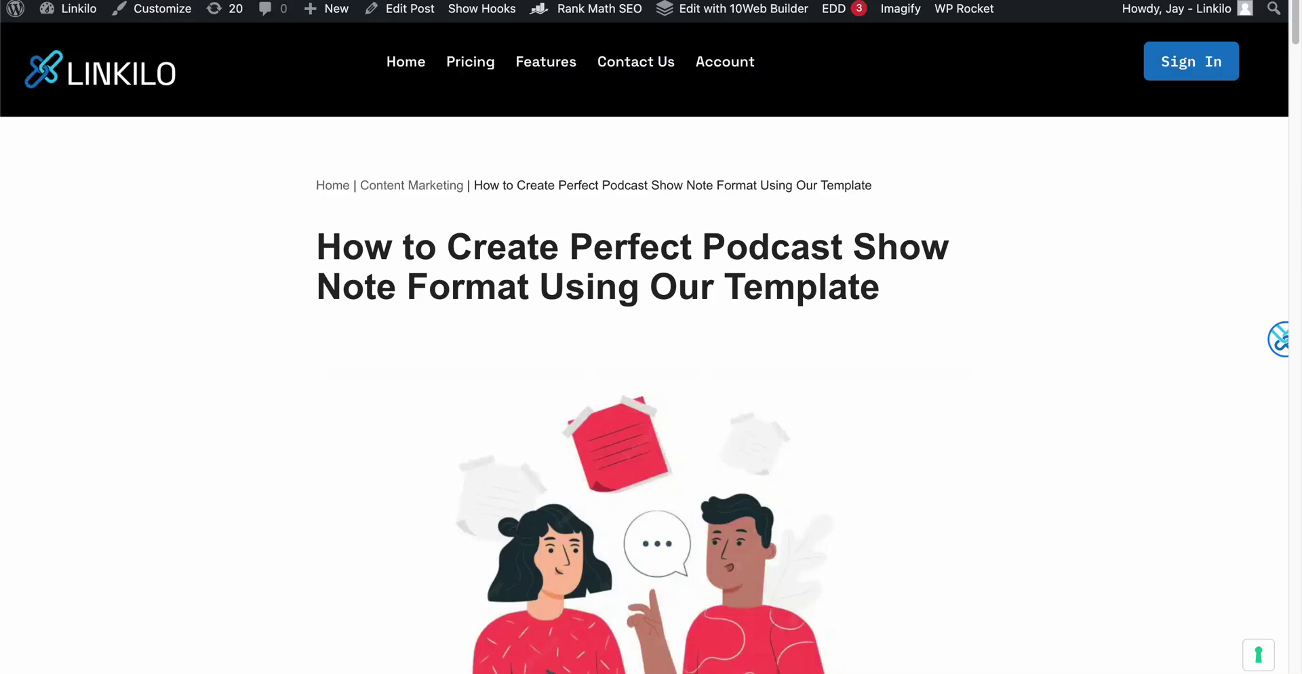
pyautogui.press('super+l')
pyautogui.write('hhttps://www.google.com/ping?sitemap=ttps://linkilo.co/podcast-show-note-format-template/')
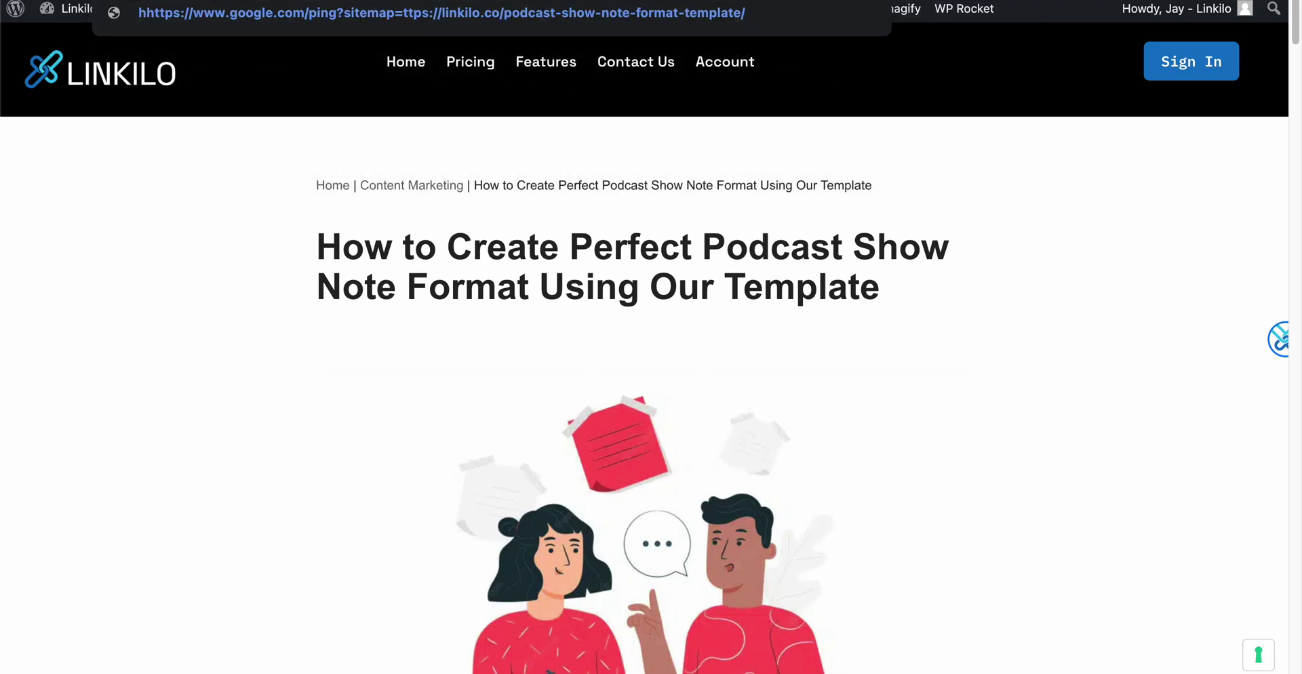
pyautogui.write('h')
pyautogui.press('Home')
pyautogui.press('Delete')
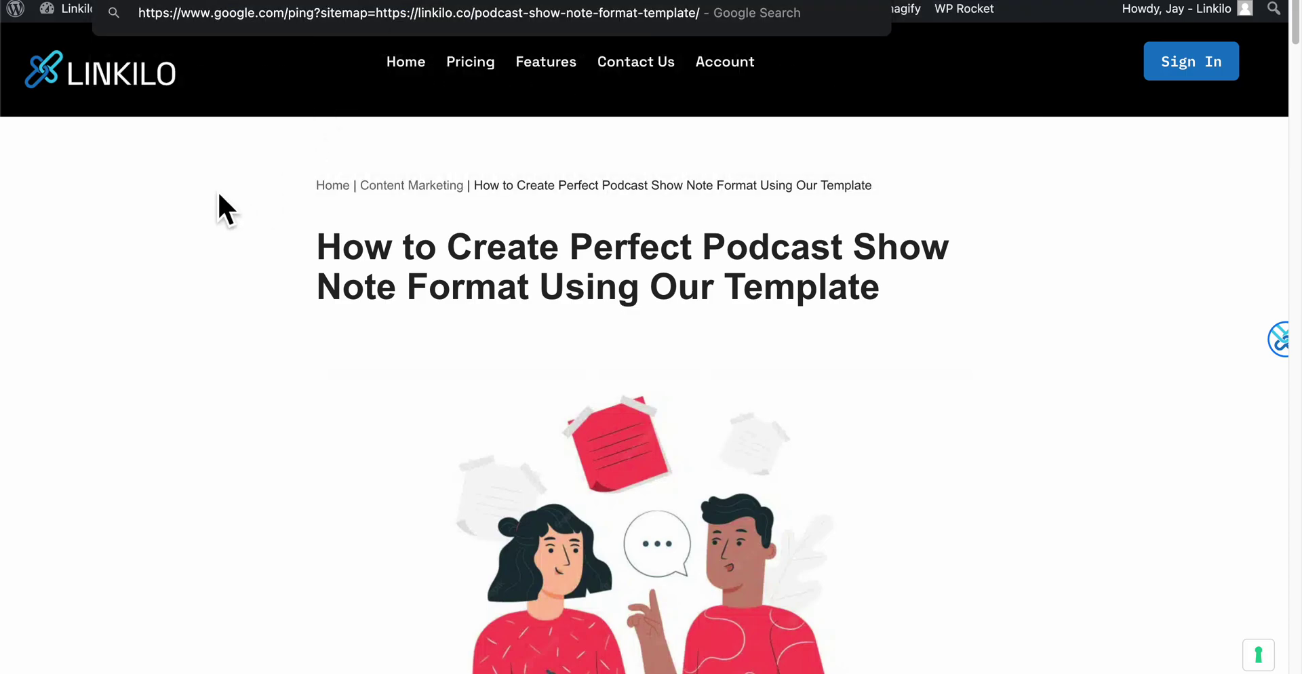
pyautogui.press('Return')
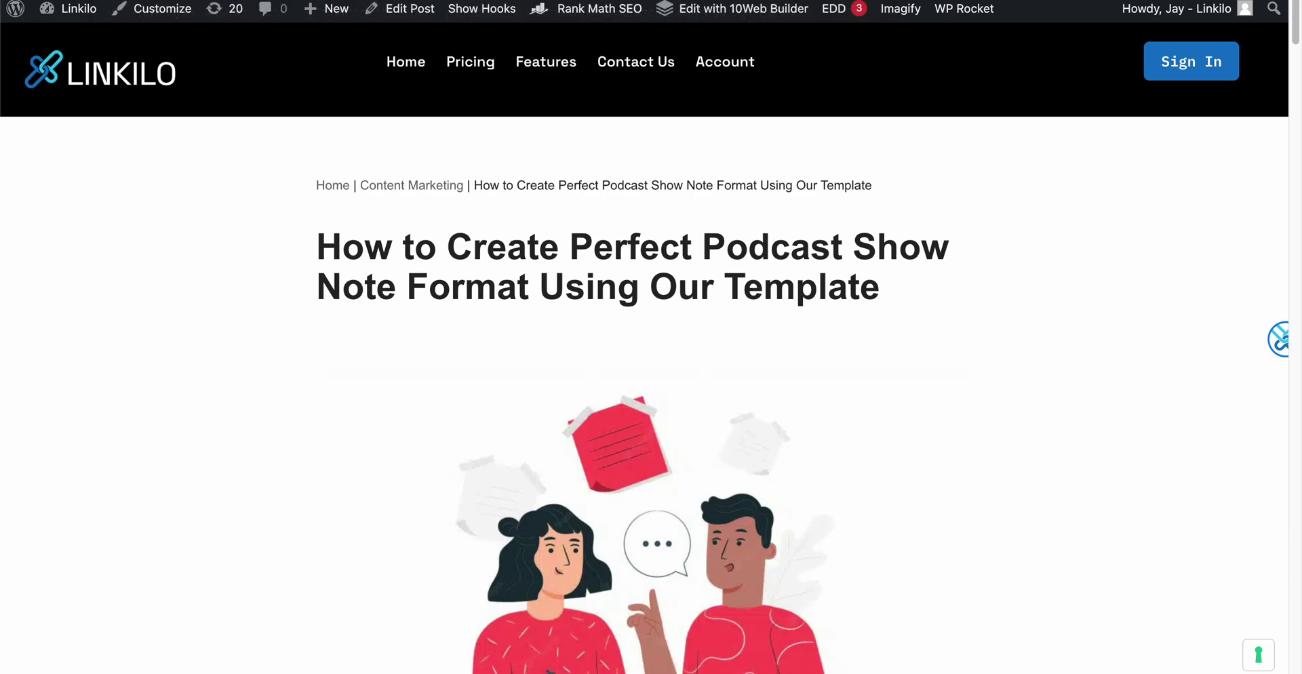
pyautogui.hotkey('ctrl', 't')
pyautogui.click(597, 290)
pyautogui.write('https://www.google.com/ping?sitemap=https://linkilo.co/podcast-show-note-format-template/')
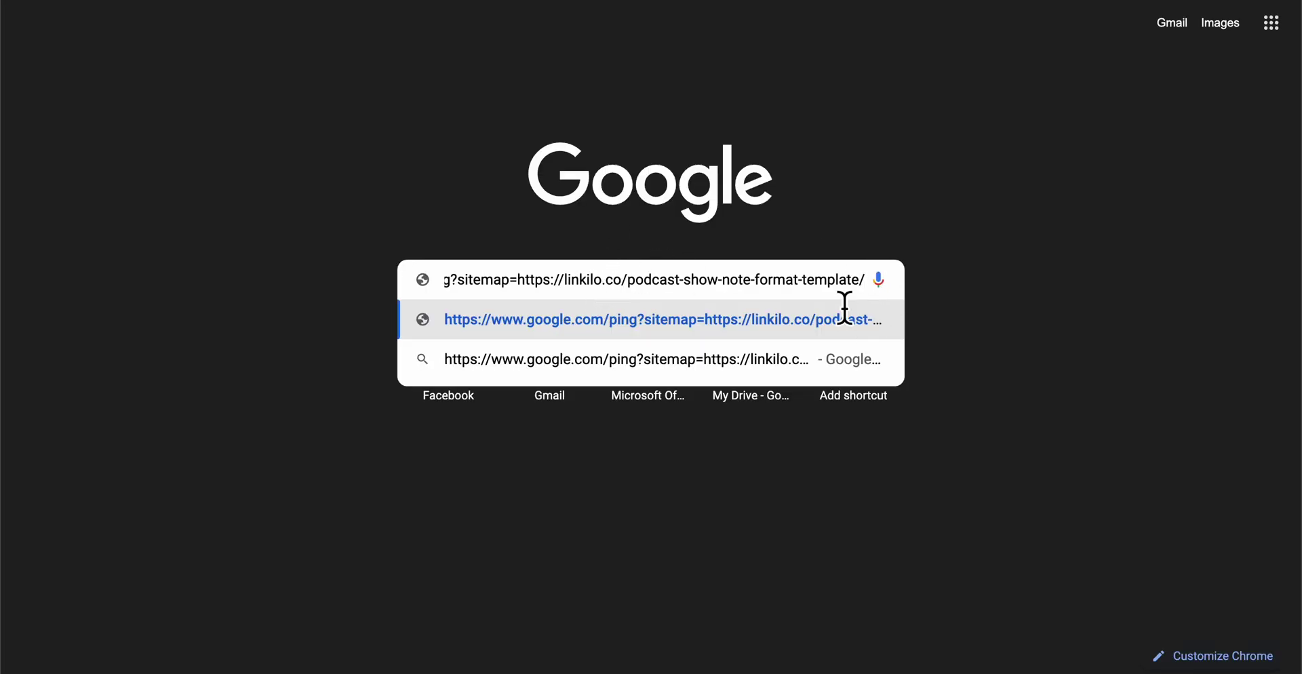
pyautogui.moveTo(833, 289); pyautogui.dragTo(904, 282)
pyautogui.click(470, 286)
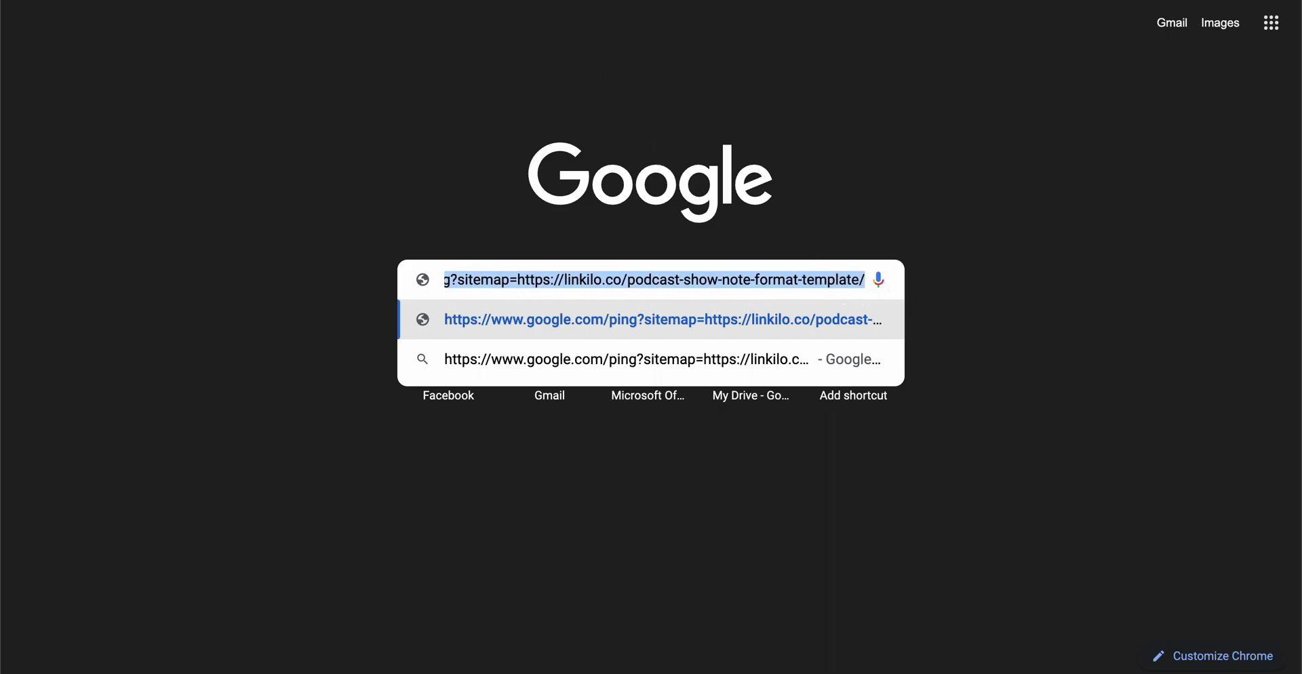
pyautogui.press('Return')
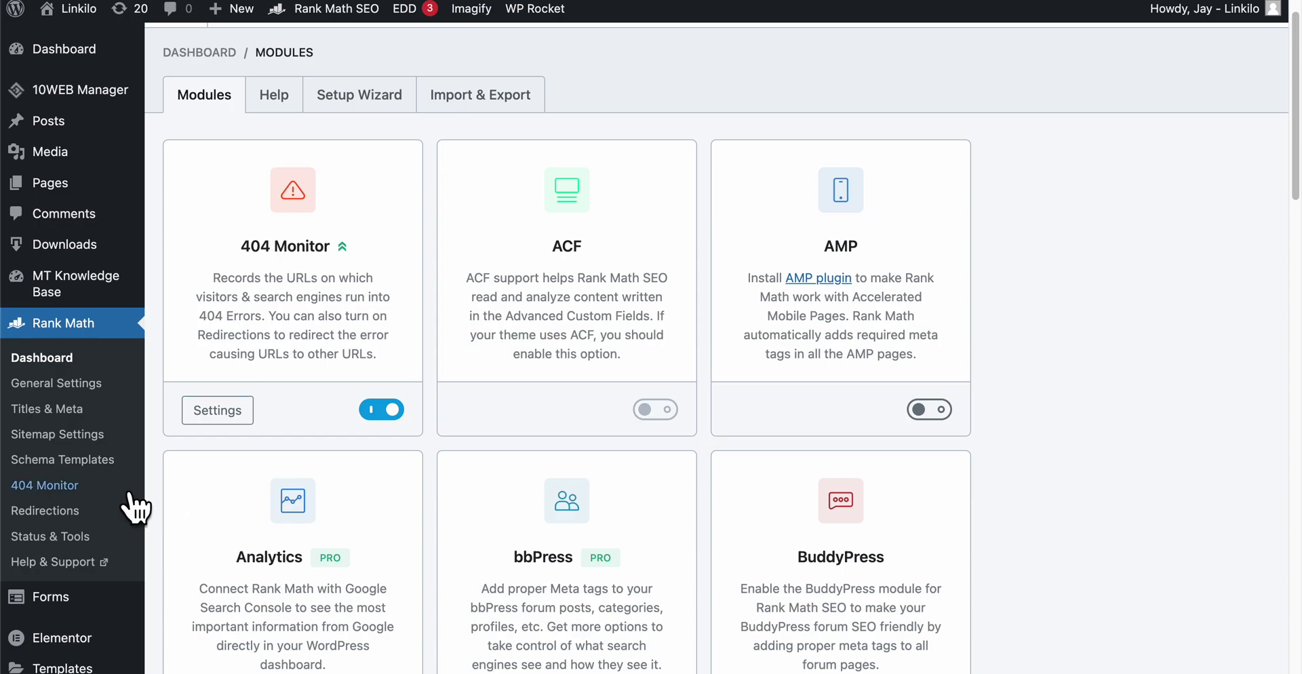
# - Open Rank Math's Sitemap Settings and examine the Last Modified dates in the XML sitemap index
pyautogui.click(25, 438)
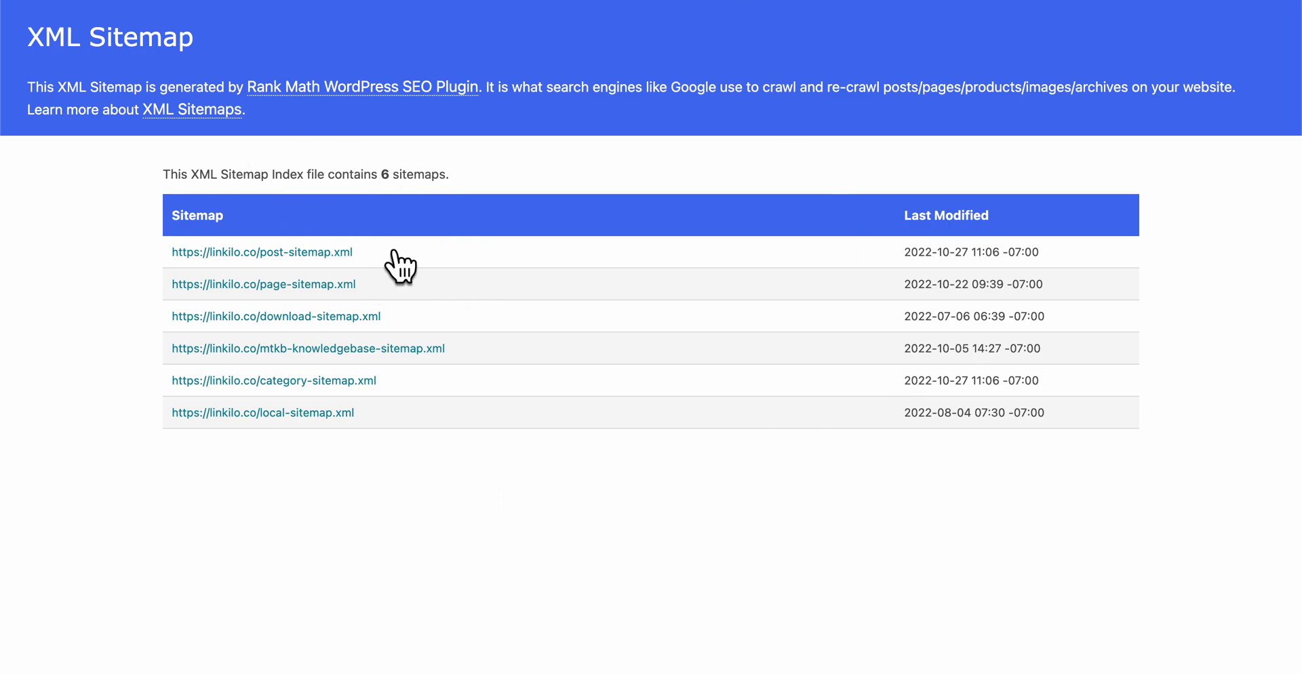
pyautogui.moveTo(904, 251); pyautogui.dragTo(1078, 430)
pyautogui.click(1016, 448)
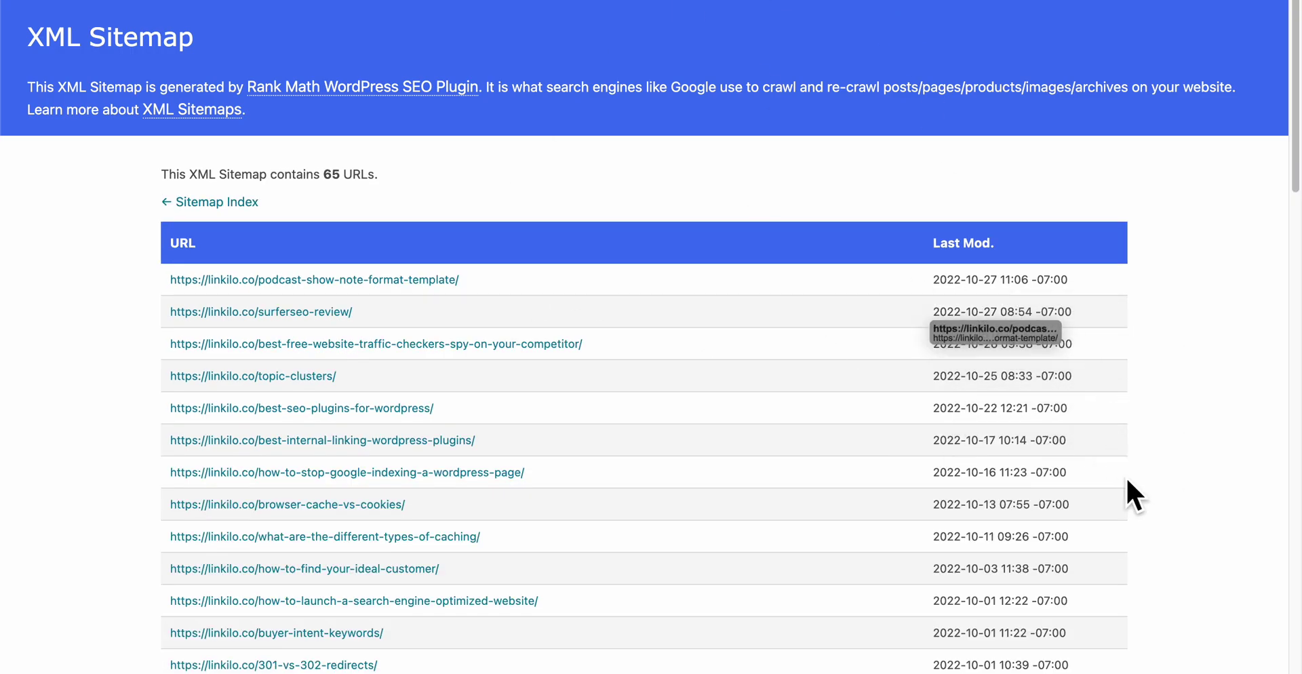
# - Examine the Last Mod. dates of the posts listed in the post sitemap
pyautogui.moveTo(1121, 492); pyautogui.dragTo(924, 293)
pyautogui.click(942, 205)
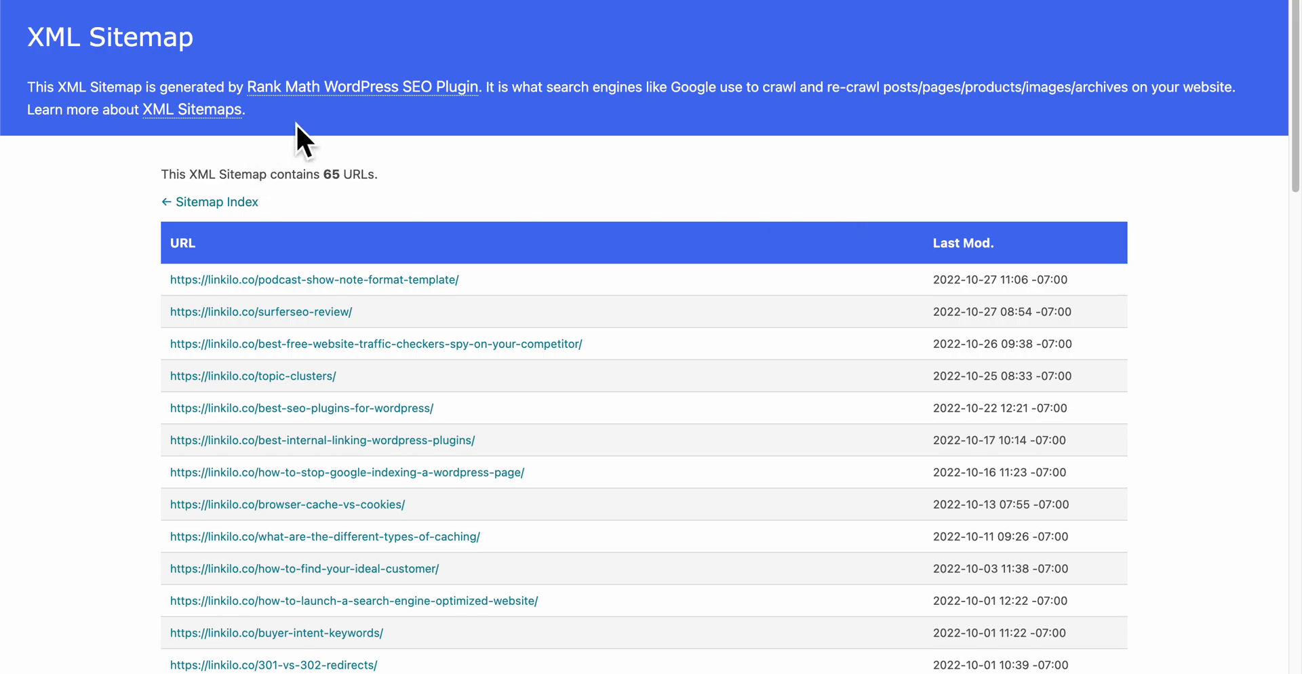
pyautogui.scroll(-1, 572, 209)
pyautogui.scroll(1, 678, 202)
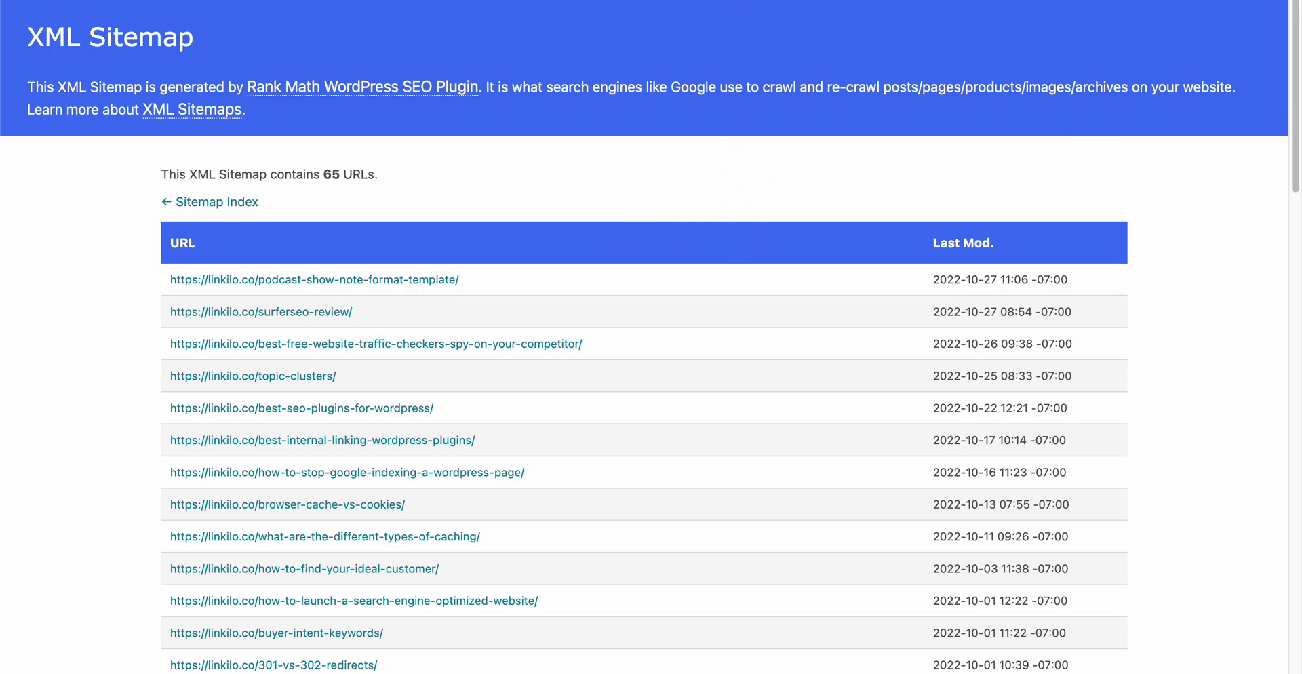